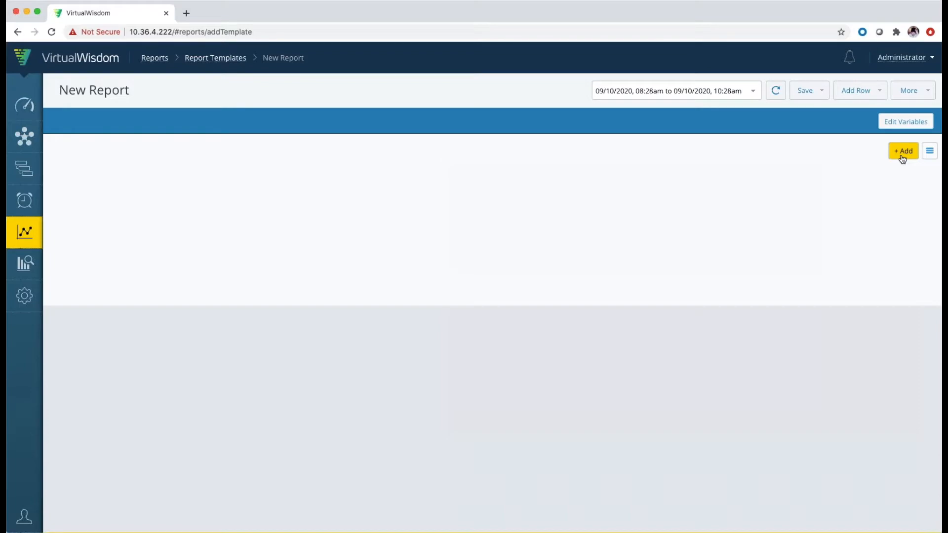
Step: Add a Top N Trend chart to the empty report row, showing the top 10 Applications by Read Payload Rate
left_click(902, 153)
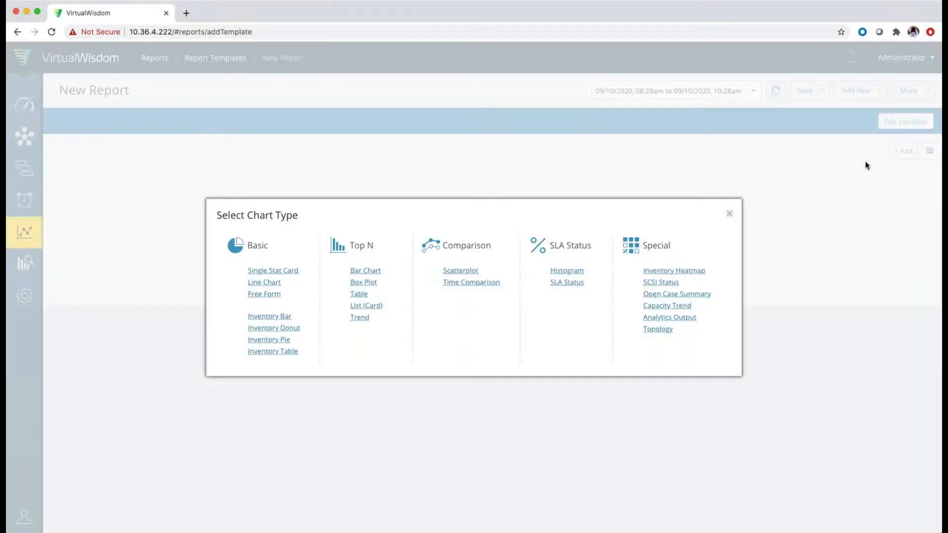
mouse_move(361, 323)
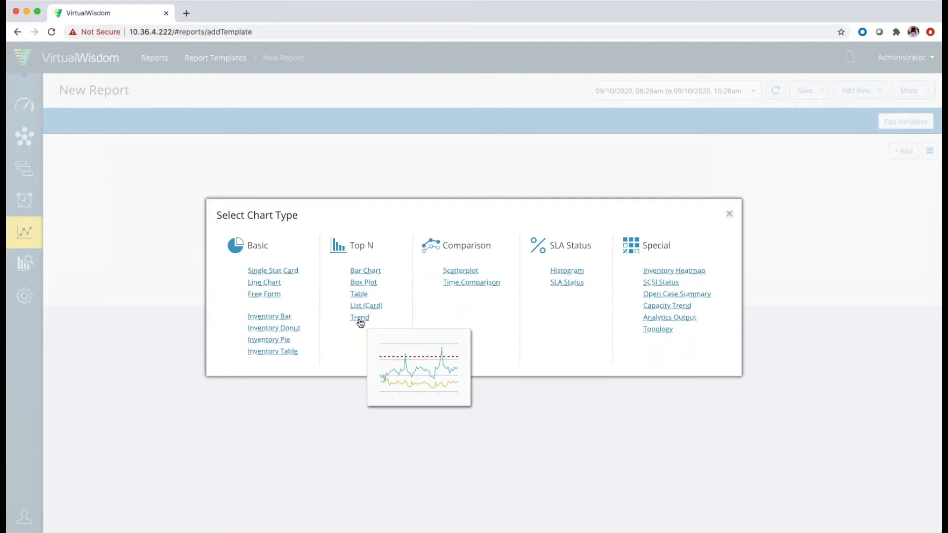
left_click(359, 318)
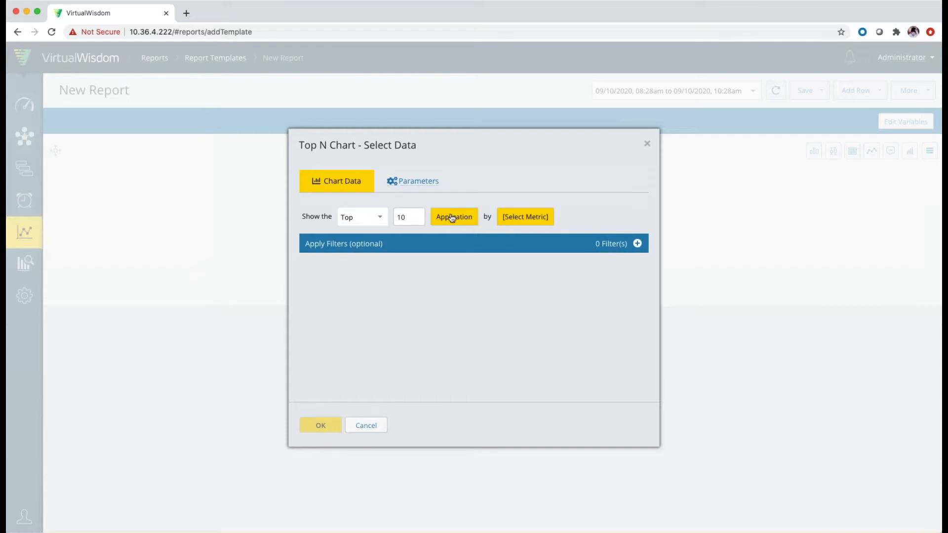
left_click(526, 217)
left_click(523, 241)
type("R")
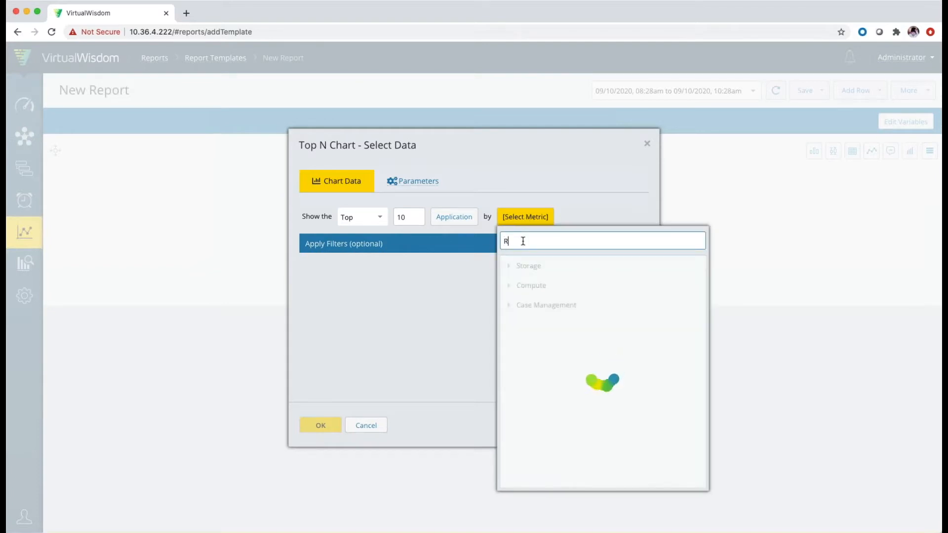
type("ead")
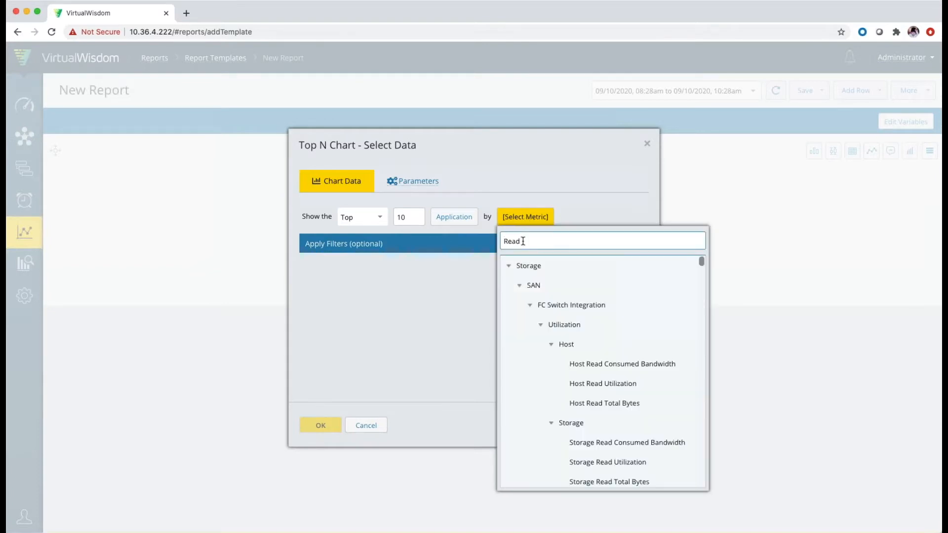
type(" p")
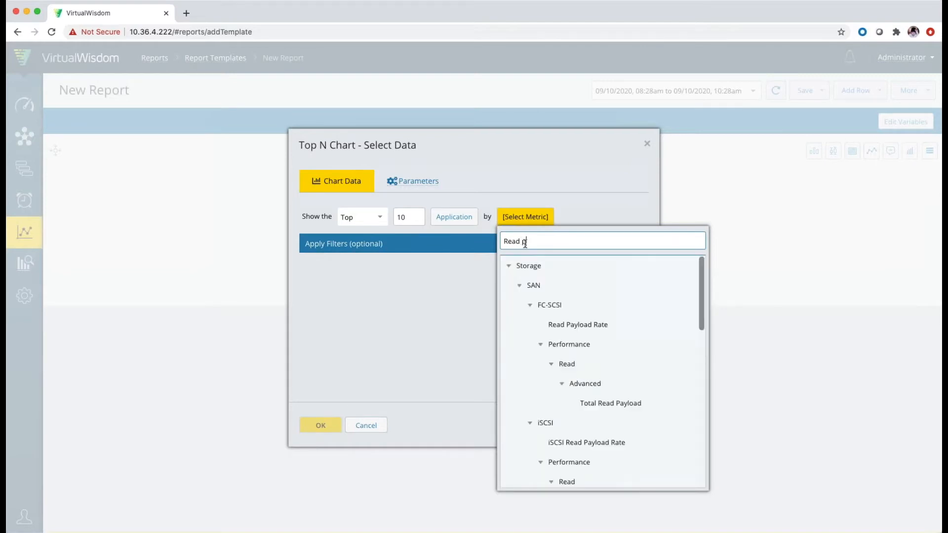
left_click(580, 331)
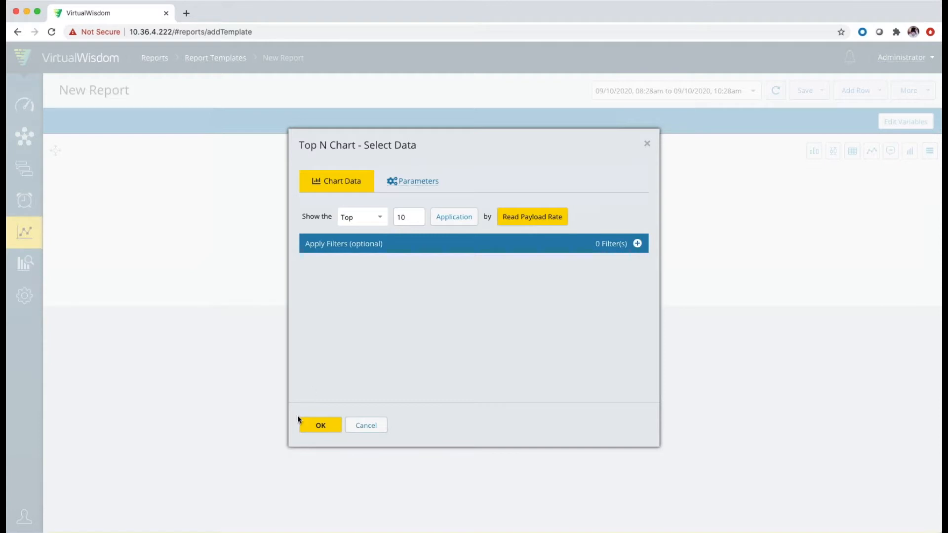
left_click(320, 425)
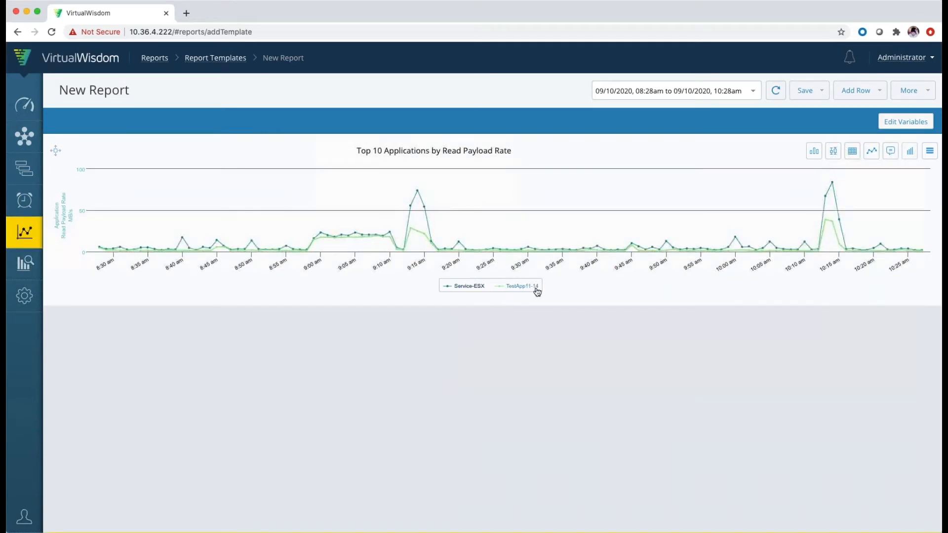
Step: Filter the applications trend chart to include only the Service-ESX application
left_click(910, 152)
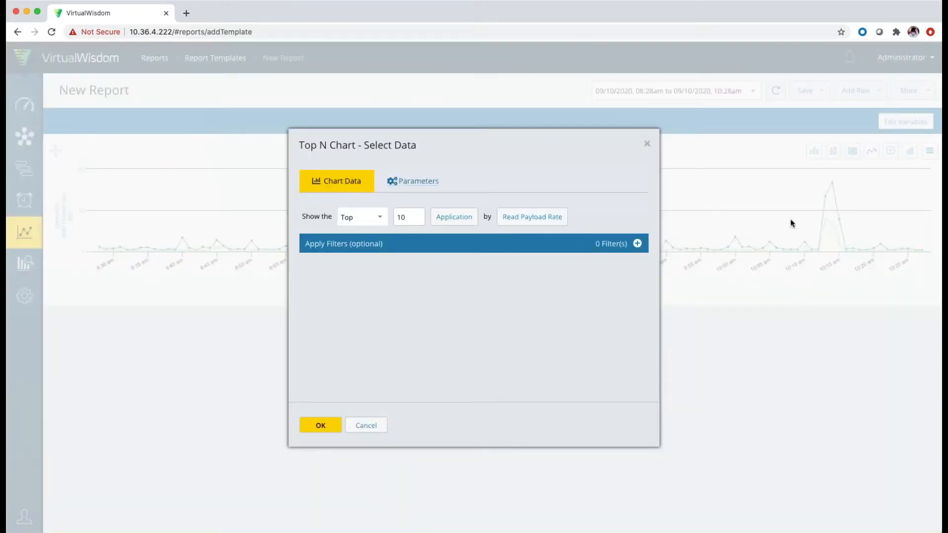
left_click(637, 245)
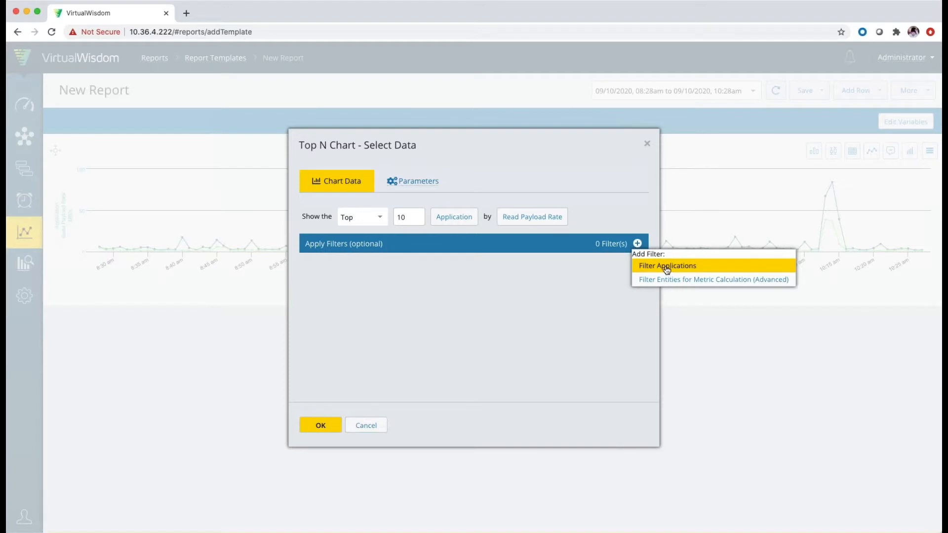
left_click(667, 269)
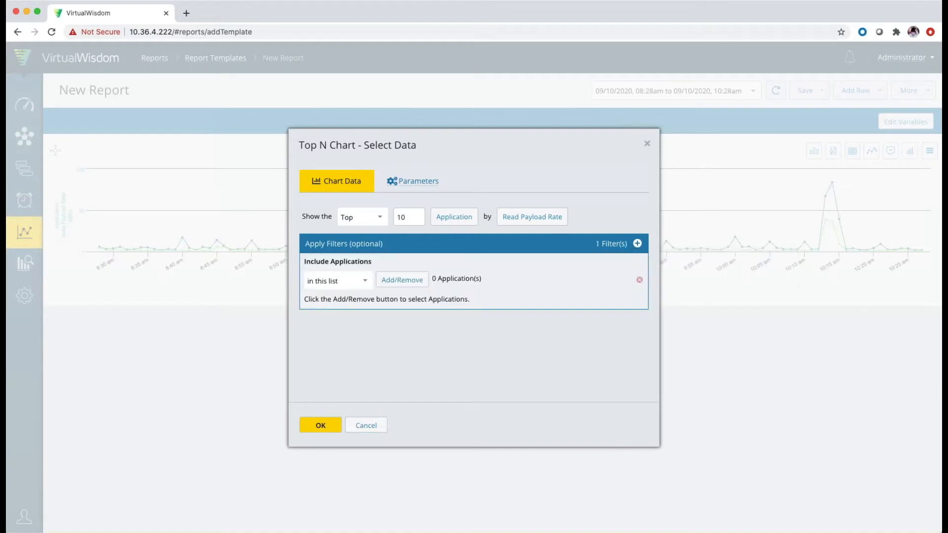
left_click(397, 289)
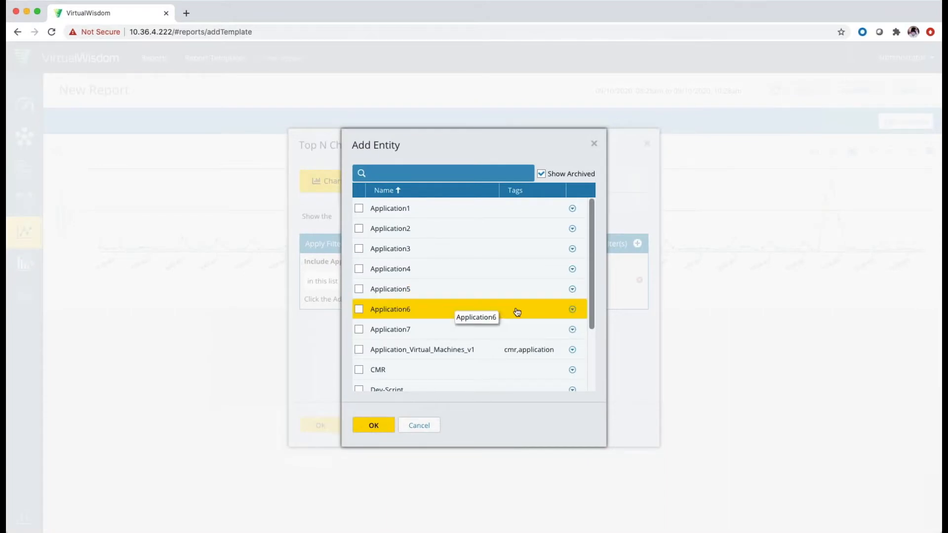
scroll(516, 311, "down", 3)
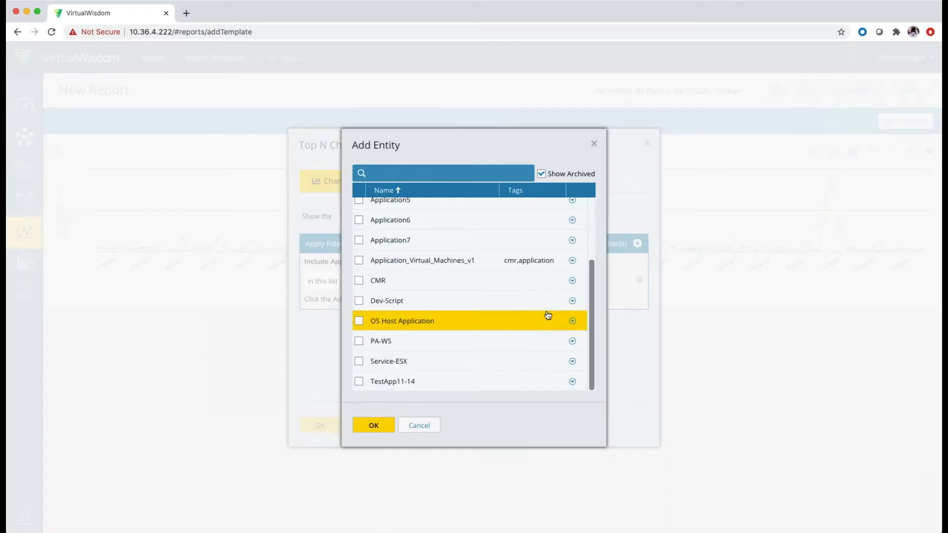
left_click(359, 364)
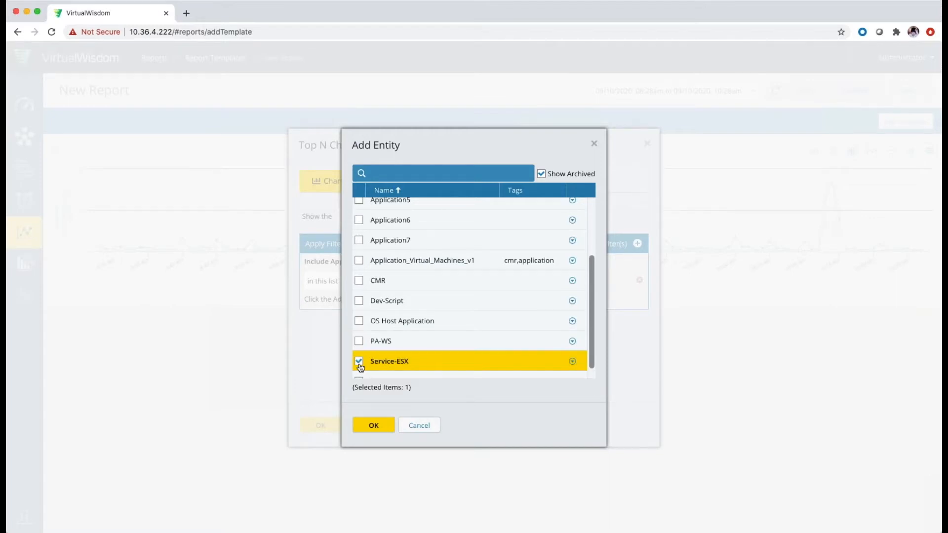
left_click(371, 426)
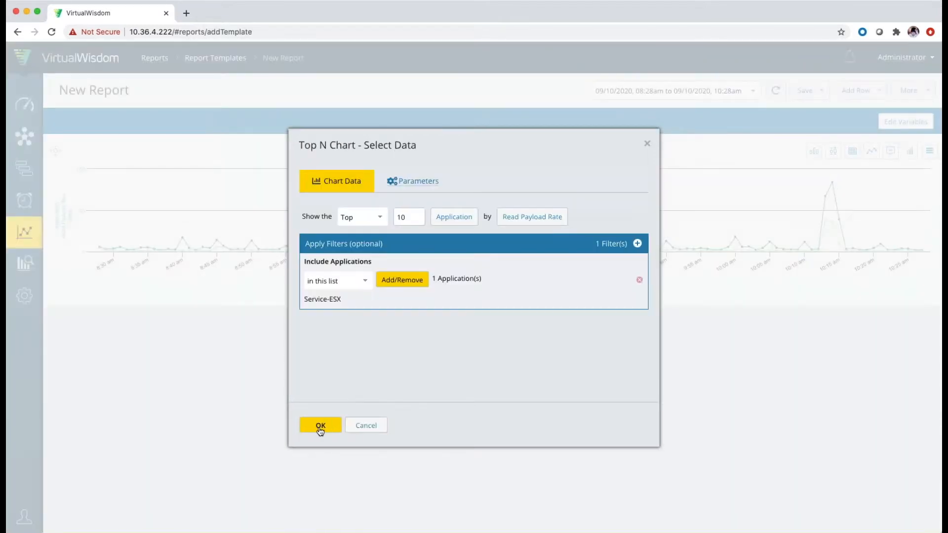
left_click(319, 428)
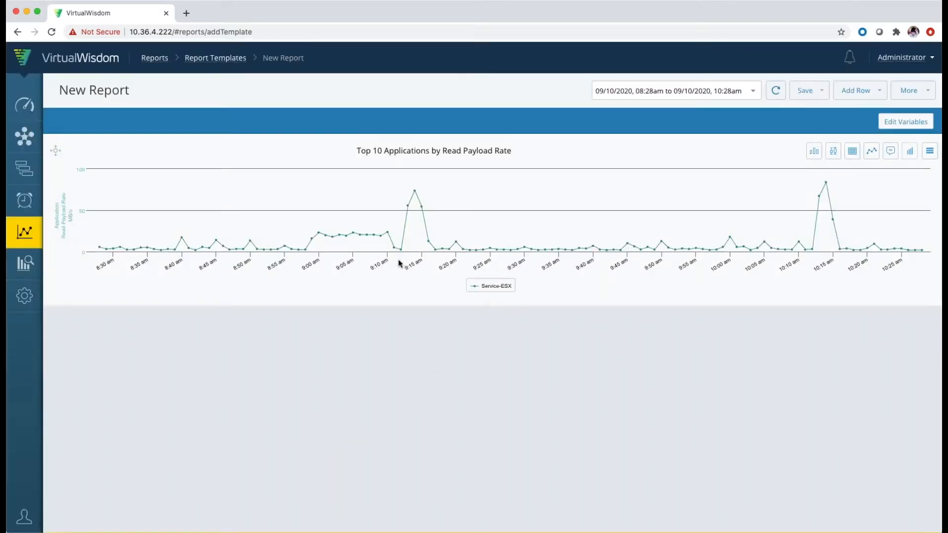
mouse_move(417, 190)
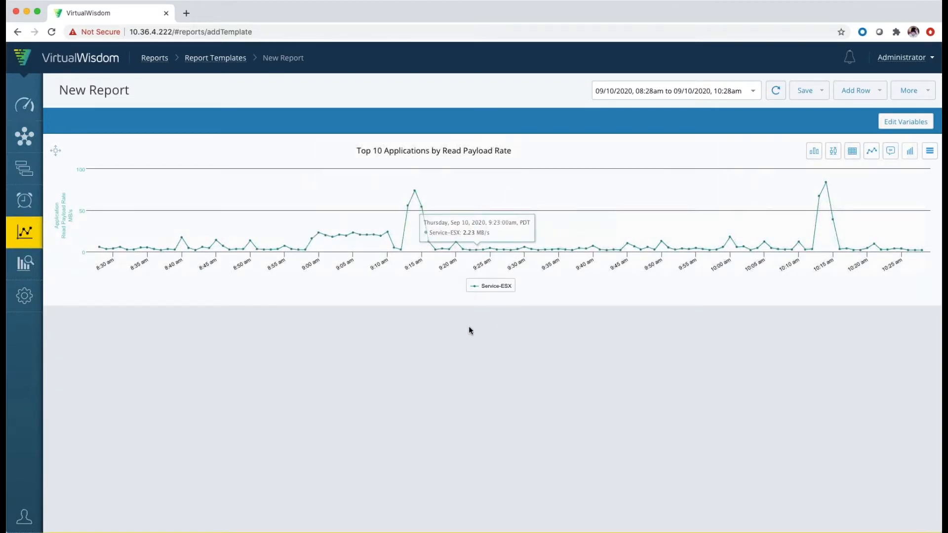
Step: Add a full-width row at the bottom of the report and start a Top N Trend chart in it
left_click(858, 94)
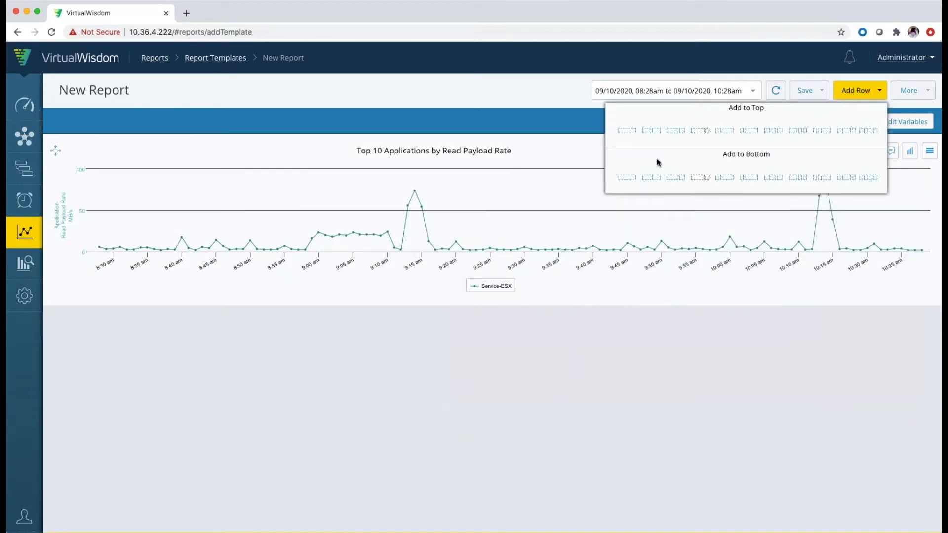
left_click(629, 179)
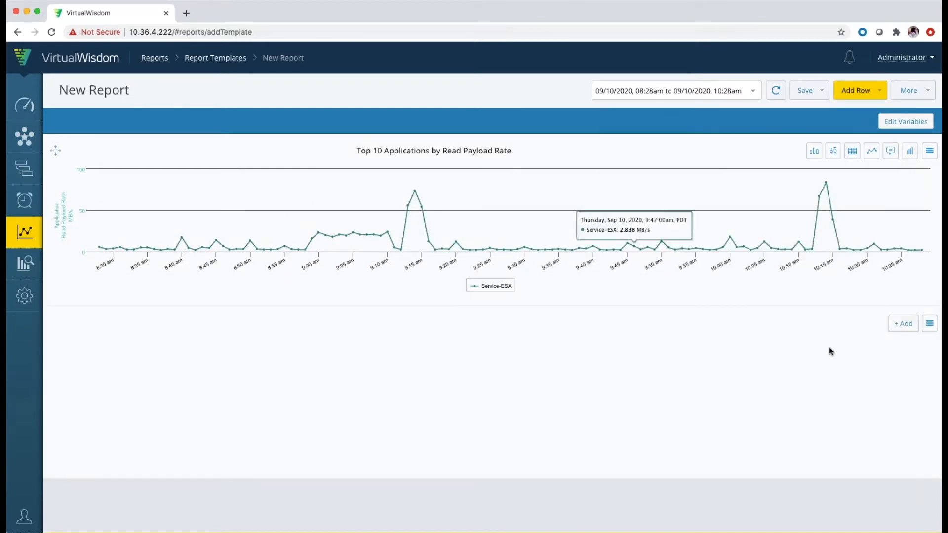
left_click(903, 325)
mouse_move(361, 323)
left_click(360, 317)
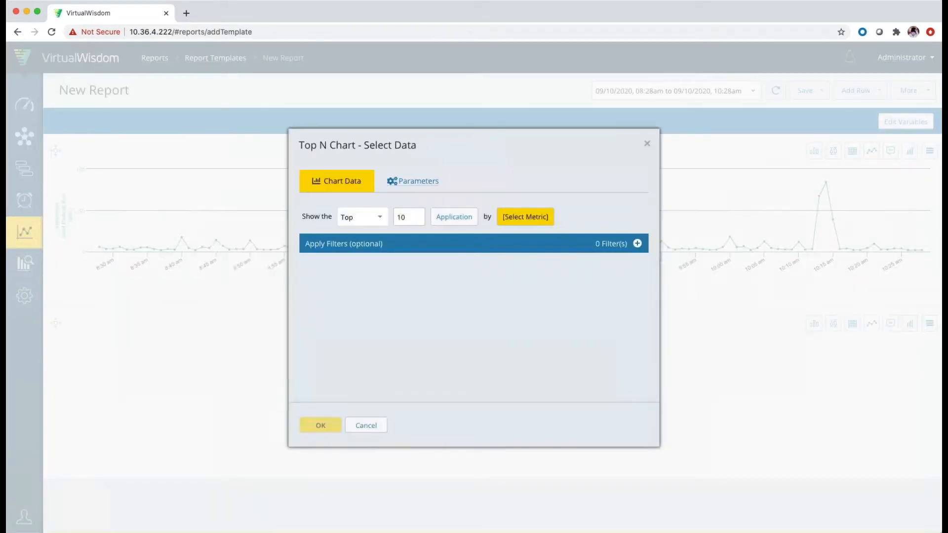
Step: Set the new chart's data to the top 10 entities of type Host by Read Payload Rate
left_click(454, 221)
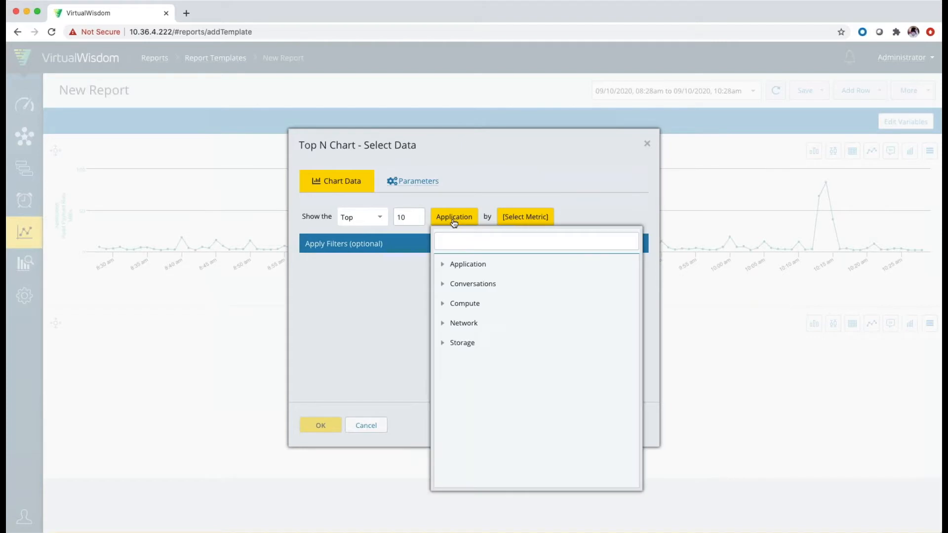
type("host")
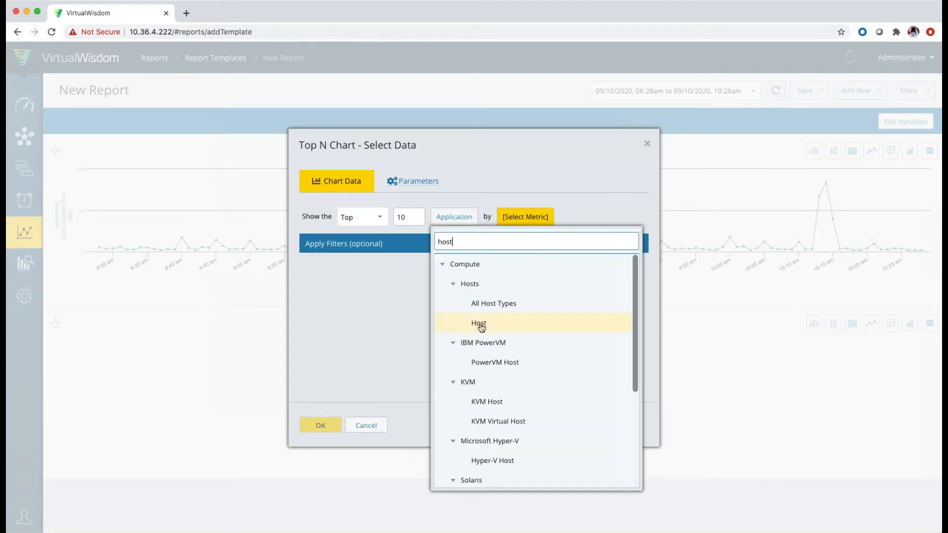
left_click(478, 324)
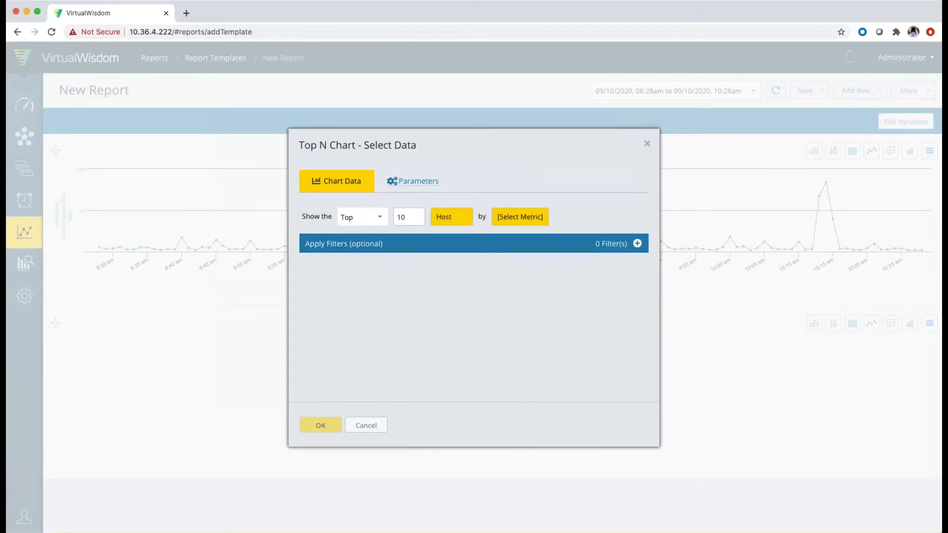
left_click(524, 218)
type("read")
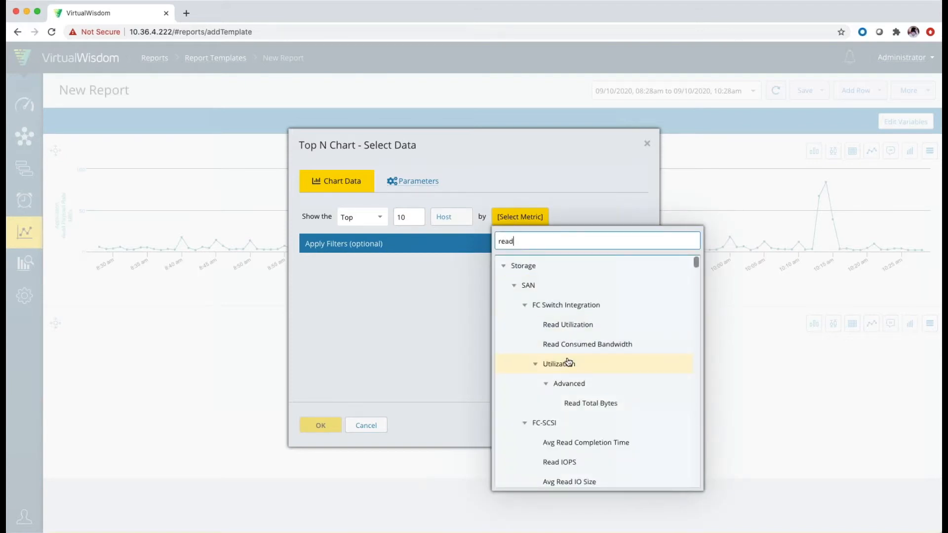
type(" p")
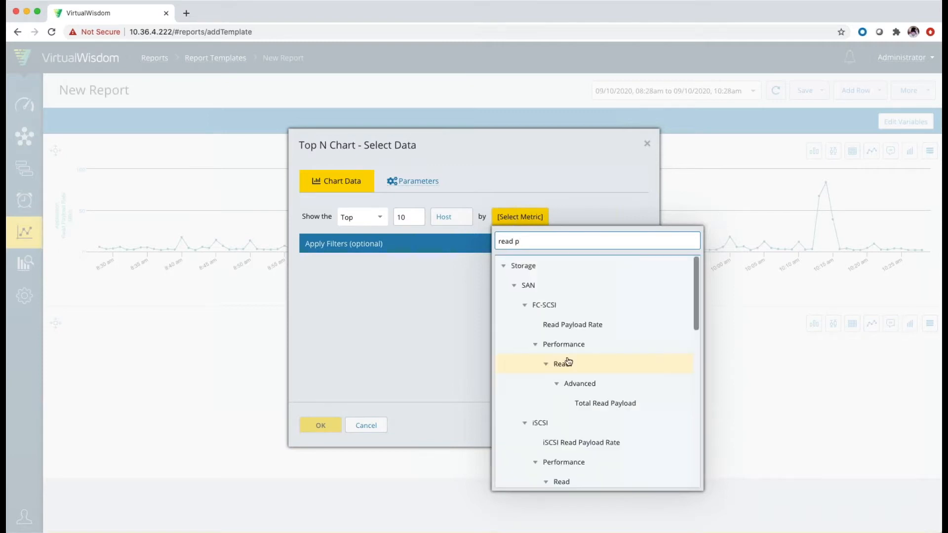
left_click(575, 326)
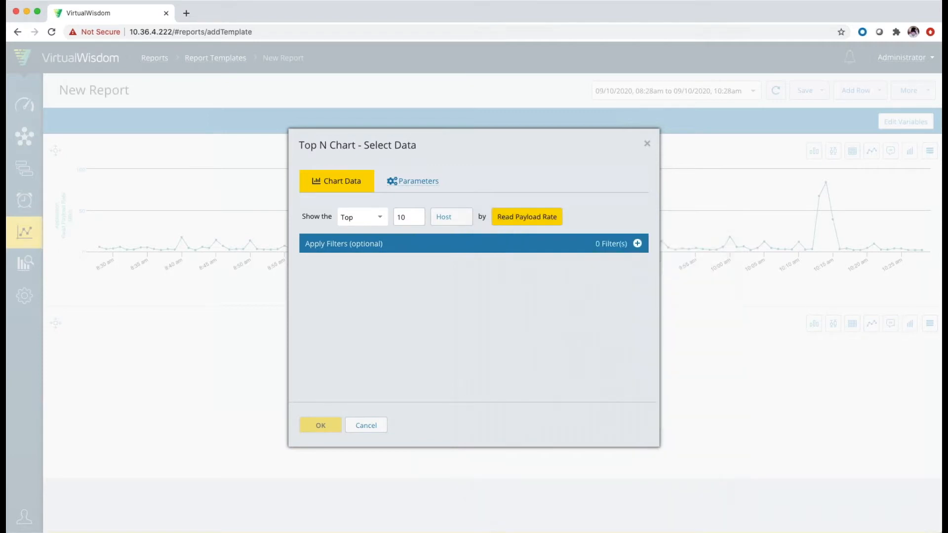
Step: Add a host filter to the chart that includes hosts related to the Application entity type
left_click(638, 244)
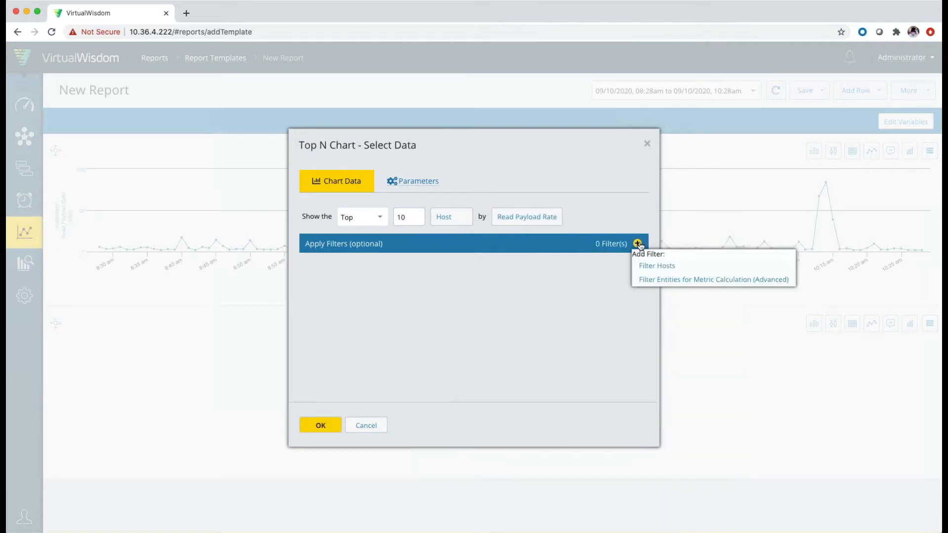
left_click(646, 270)
left_click(360, 281)
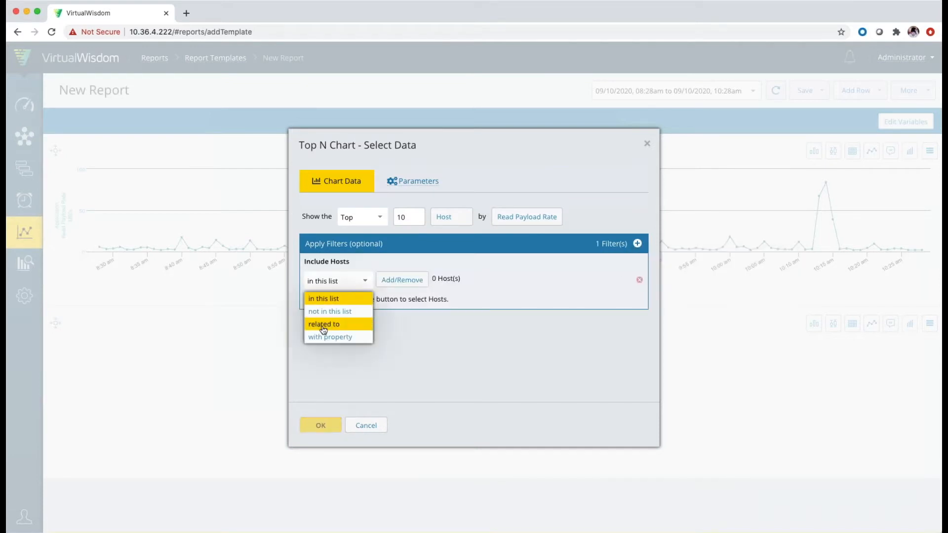
left_click(324, 324)
left_click(408, 281)
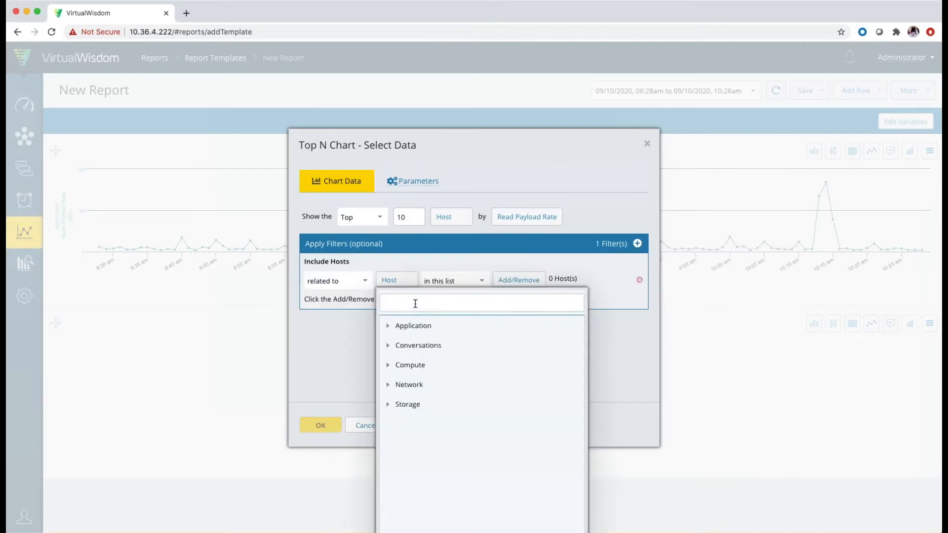
type("appl")
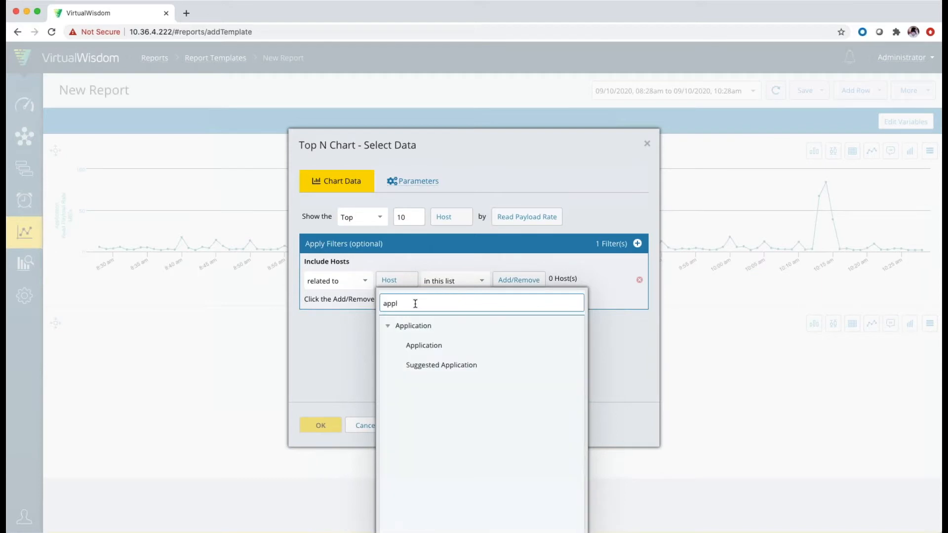
left_click(422, 345)
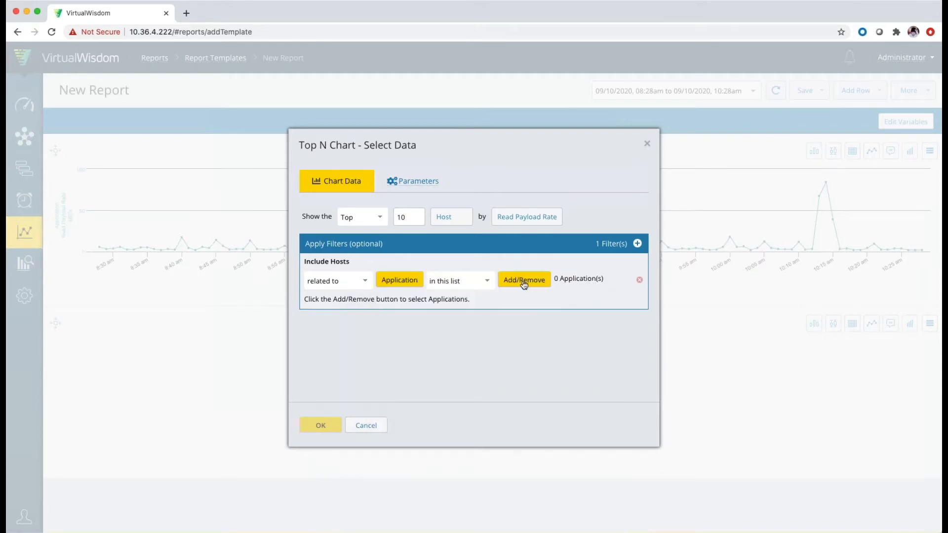
Step: Choose Service-ESX as the related application in the host filter and generate the hosts chart
left_click(524, 281)
scroll(487, 303, "down", 5)
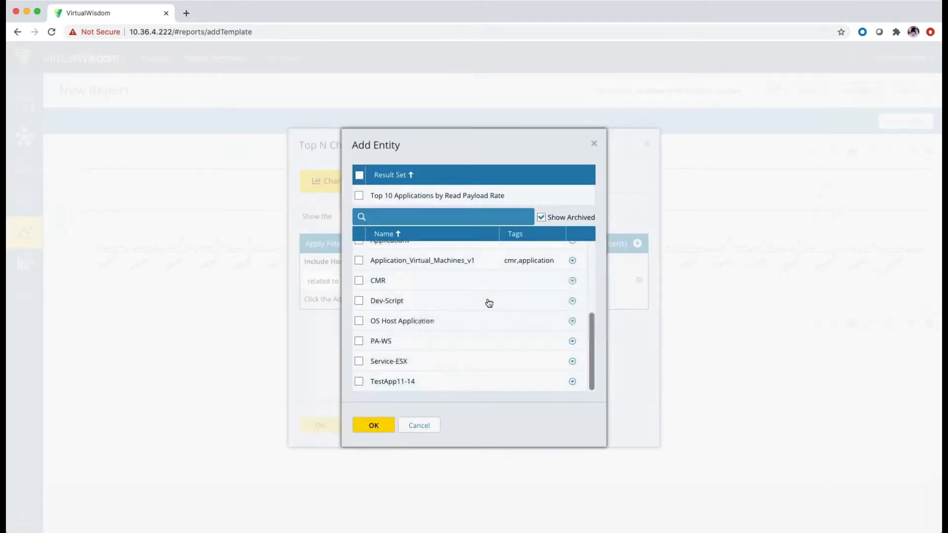
left_click(359, 364)
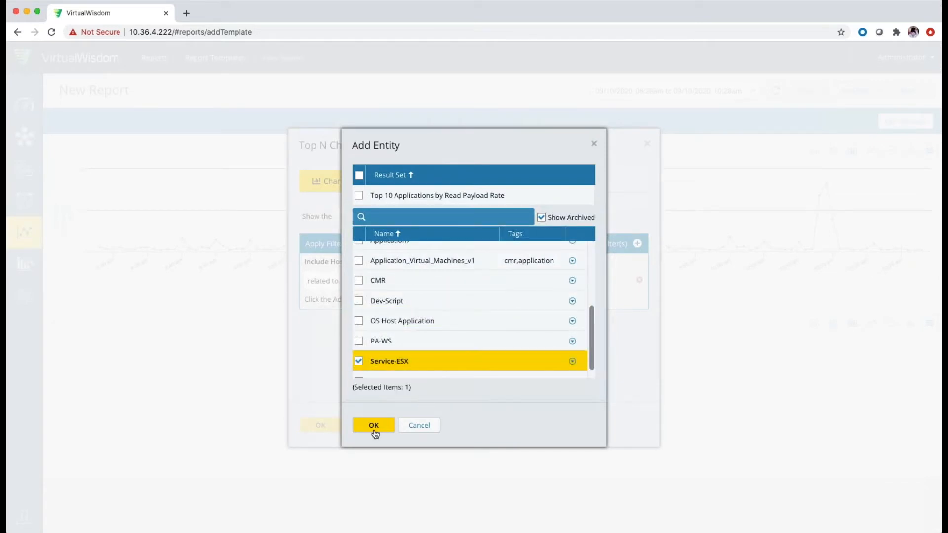
left_click(373, 426)
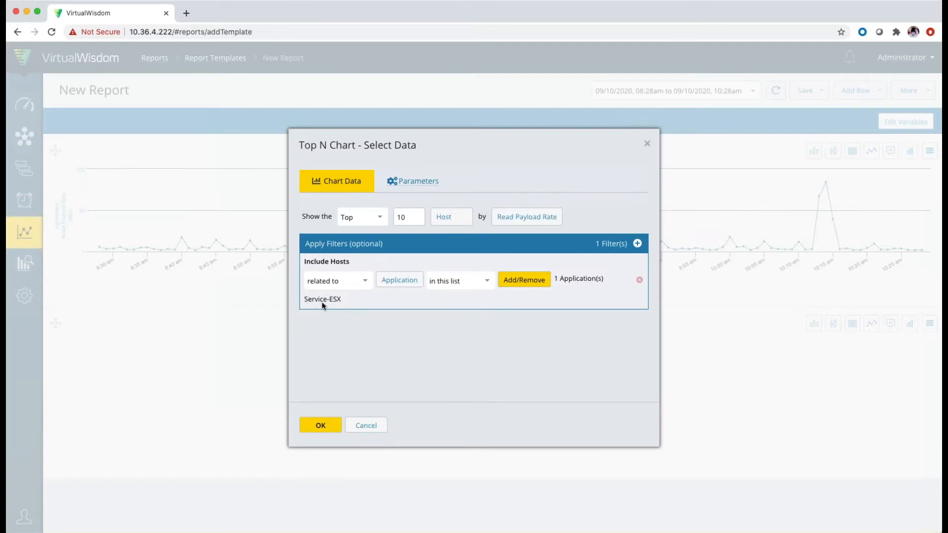
left_click(319, 425)
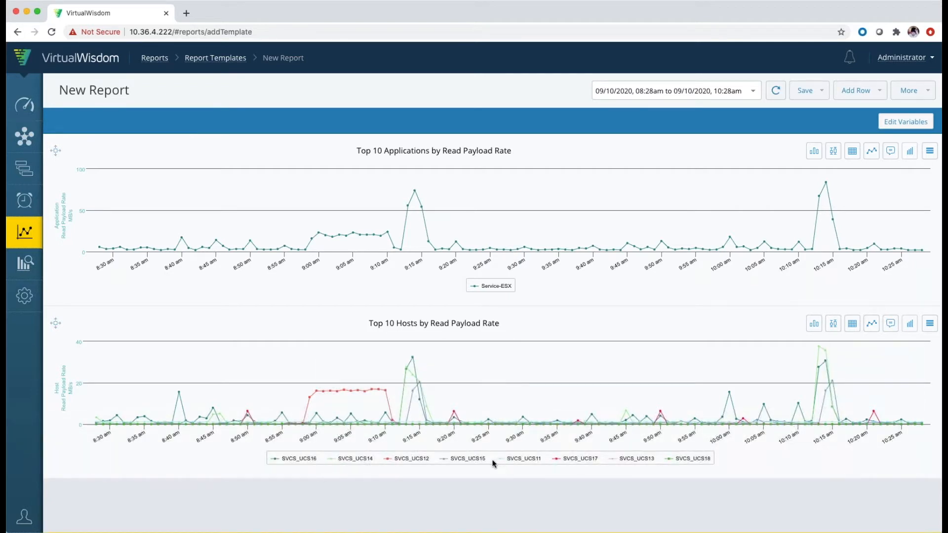
Step: Open the inventory in a duplicate browser tab and view the topology of the Service-ESX application
mouse_move(423, 194)
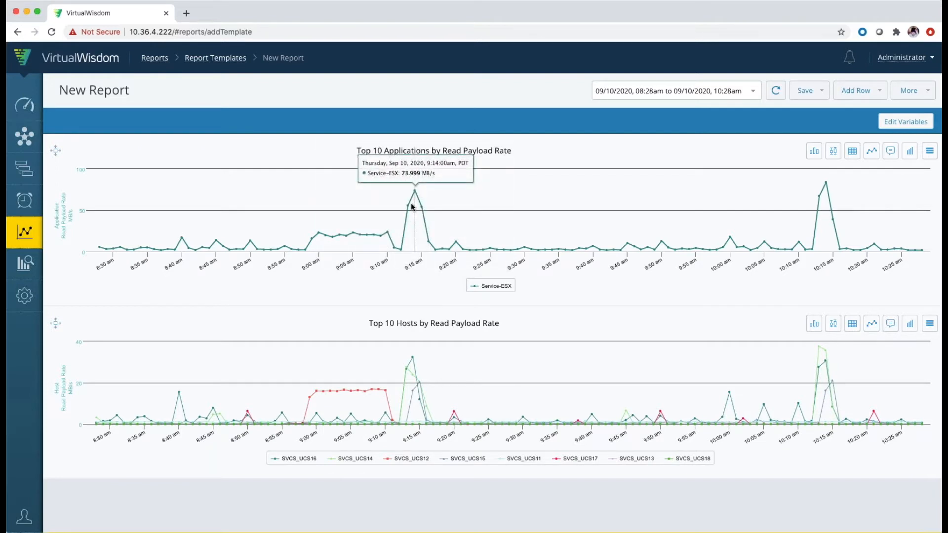
mouse_move(413, 362)
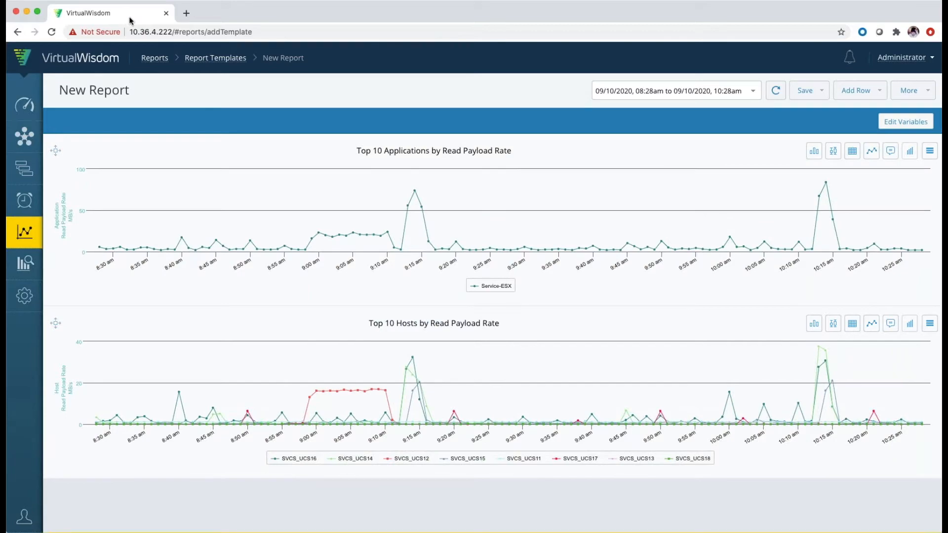
left_click(161, 67)
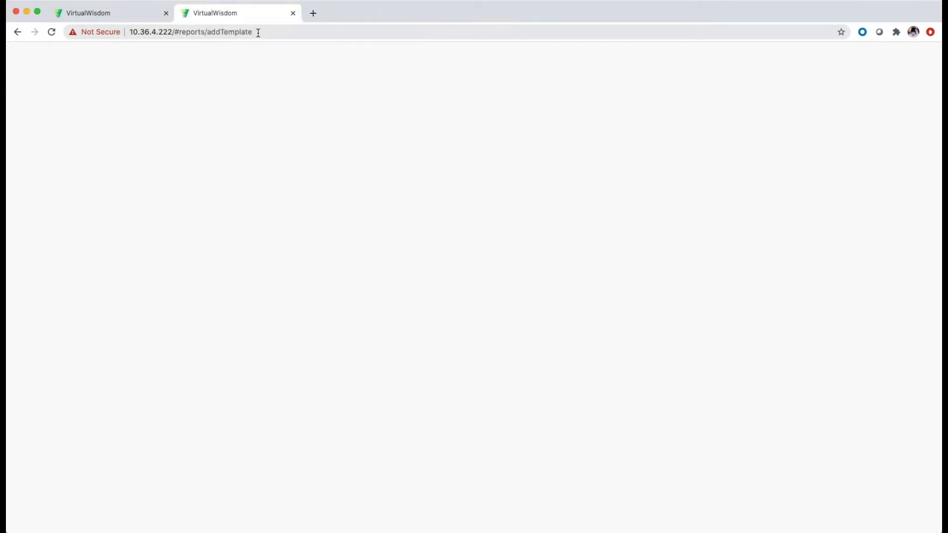
left_click_drag(259, 33, 182, 33)
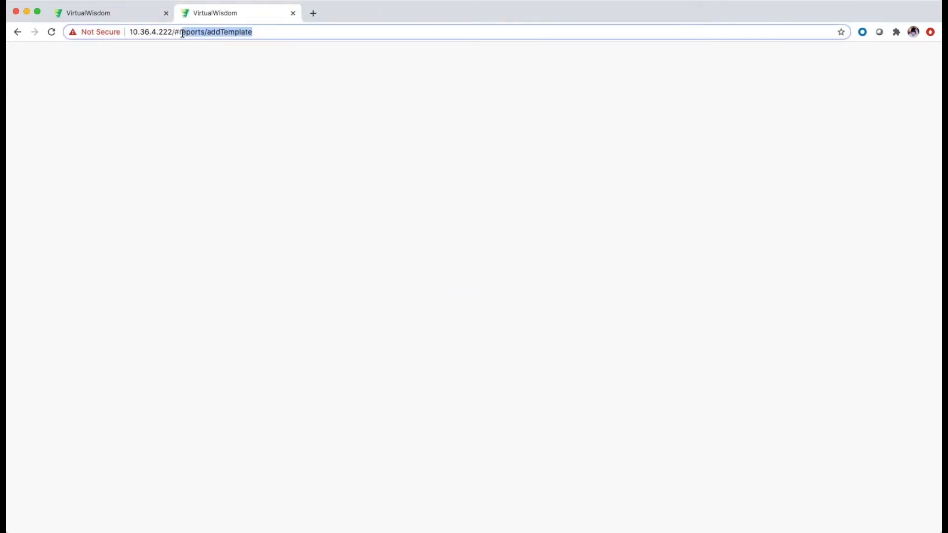
type("inventory")
key("Return")
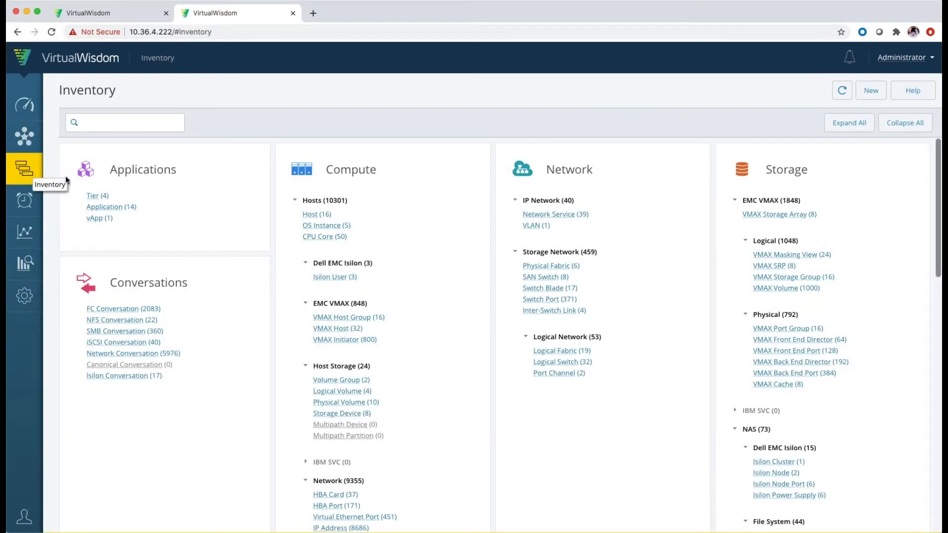
left_click(105, 208)
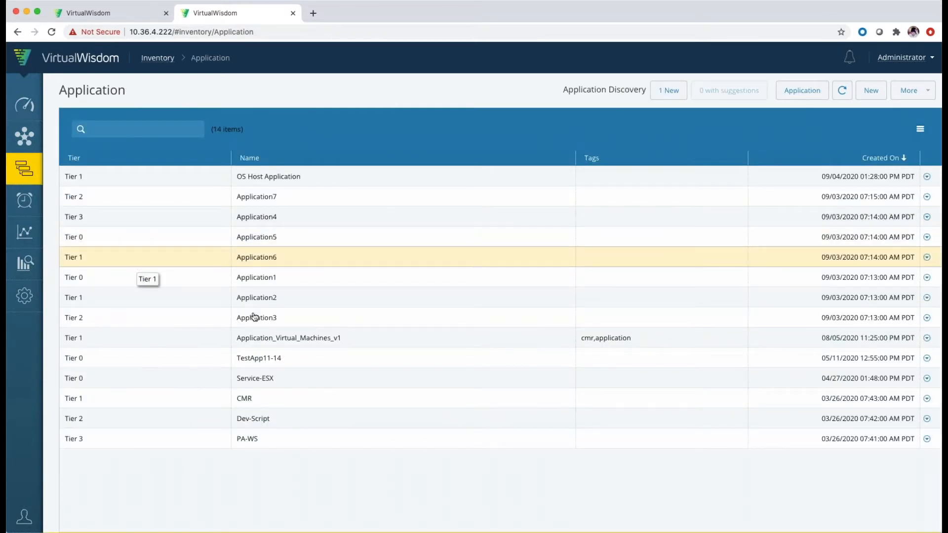
left_click(268, 380)
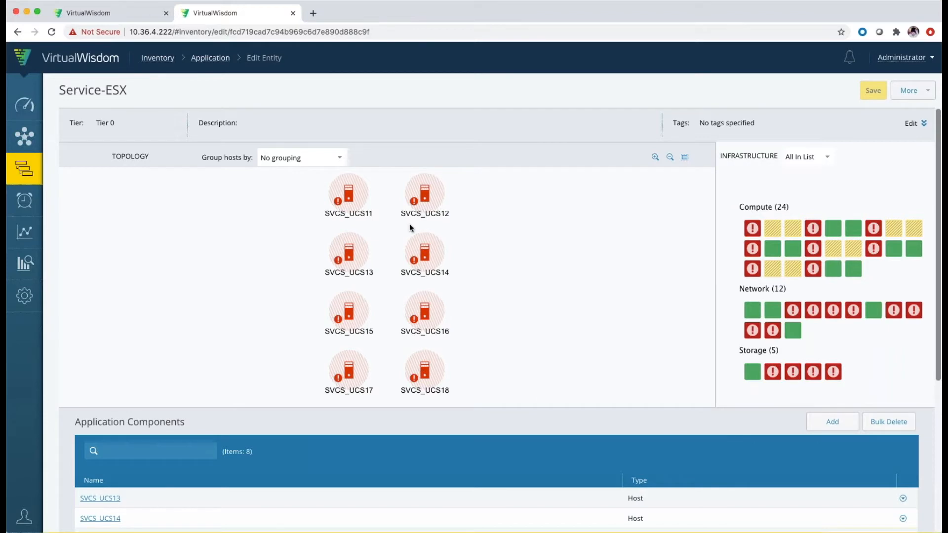
Step: Return to the report and set its time range to 09:59am–10:25am, around the application chart's second large peak
left_click(101, 14)
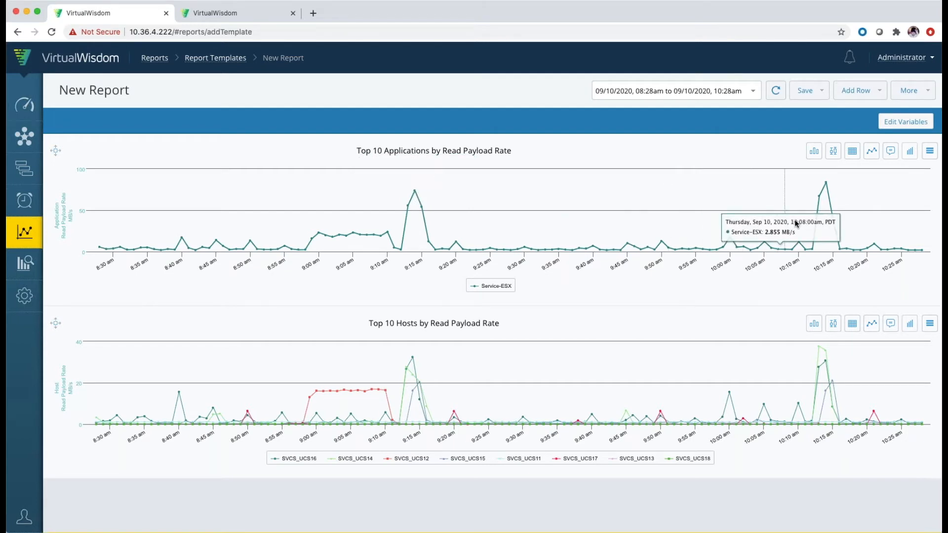
mouse_move(729, 226)
left_mouse_down()
mouse_move(834, 240)
mouse_move(911, 236)
left_mouse_up()
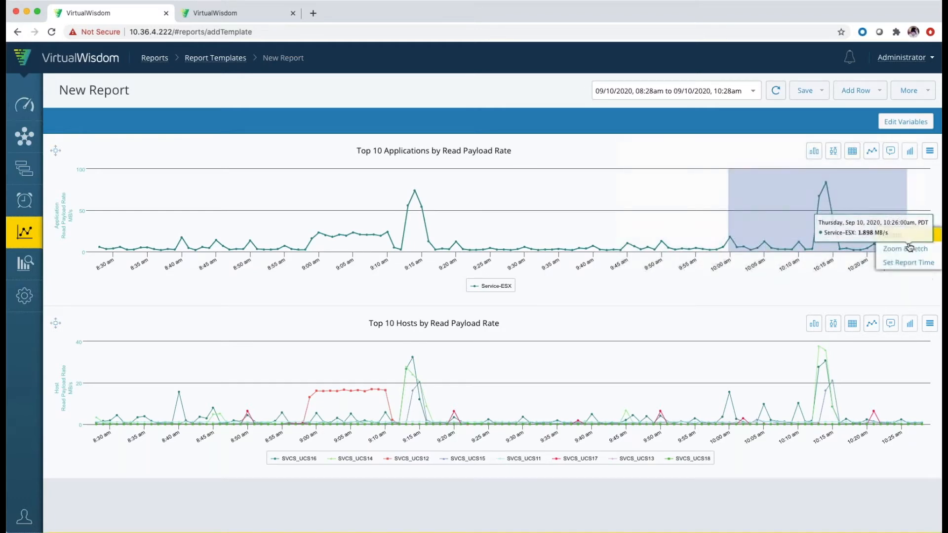
left_click(921, 265)
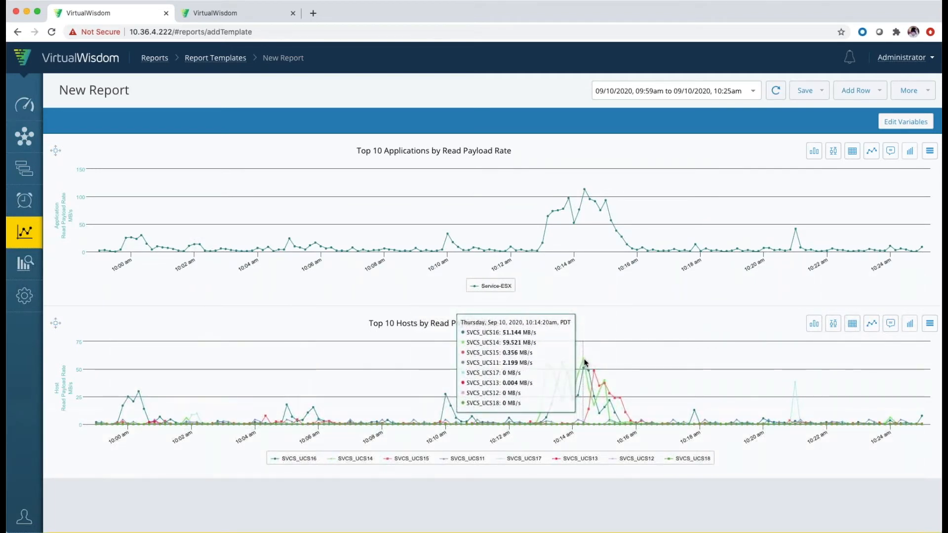
Step: Add a full-width row at the bottom of the report, below the hosts chart
left_click(865, 92)
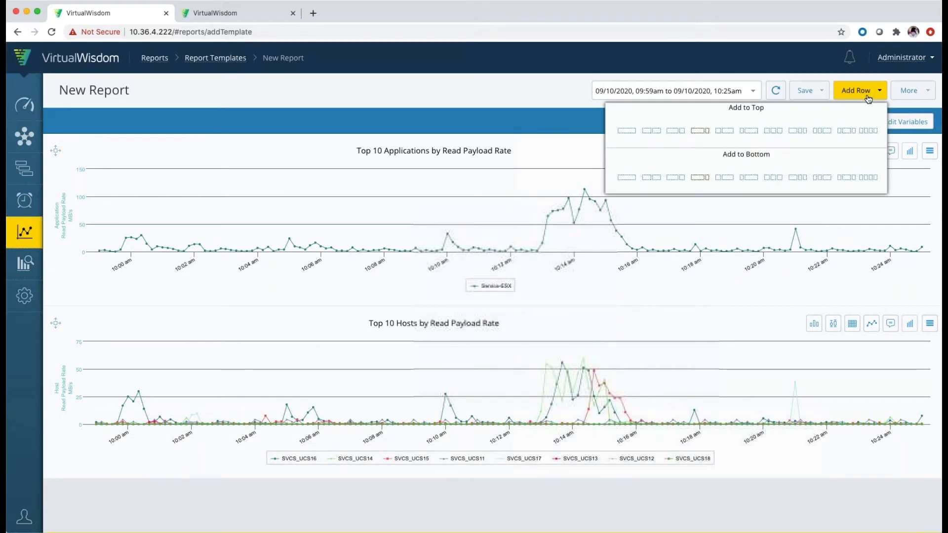
left_click(627, 177)
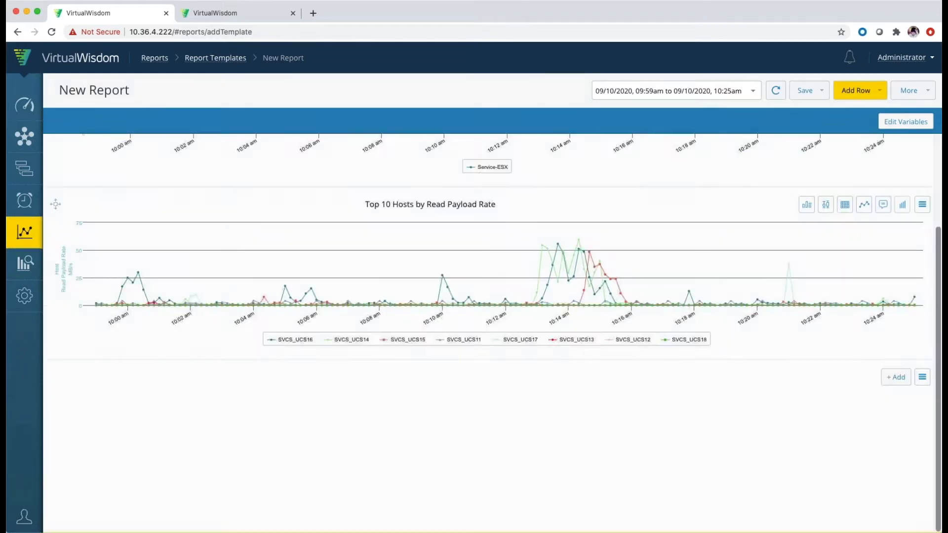
scroll(742, 367, "up", 4)
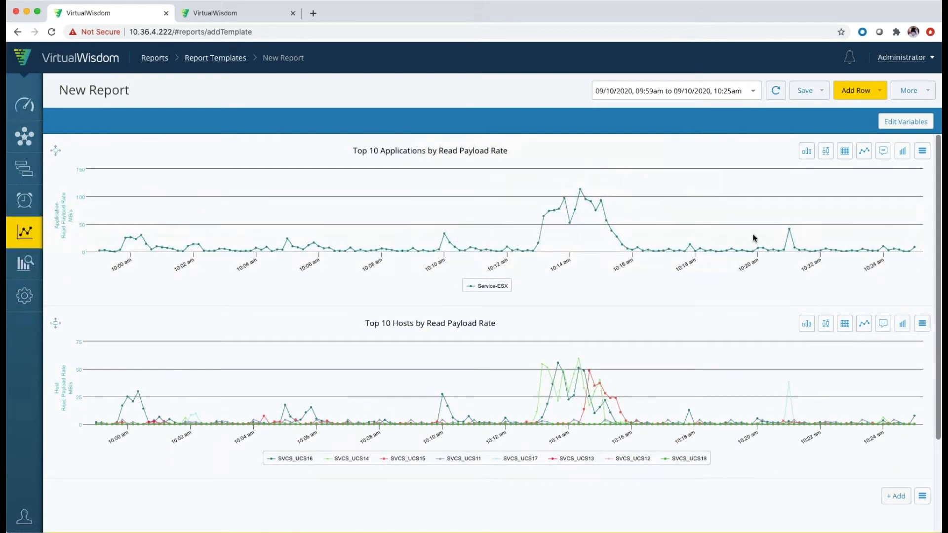
Step: Copy the Top 10 Applications by Read Payload Rate chart and paste it into the empty bottom row
left_click(921, 151)
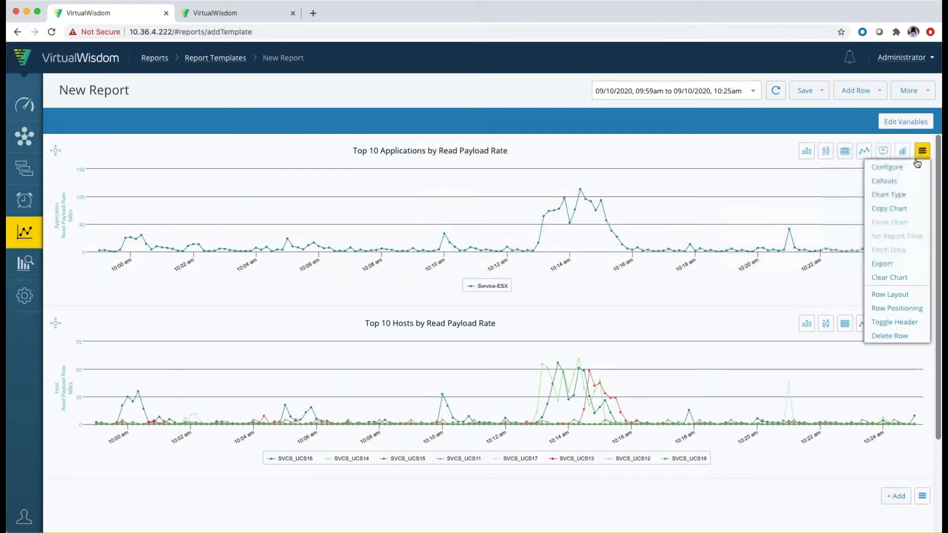
left_click(888, 208)
scroll(918, 430, "down", 4)
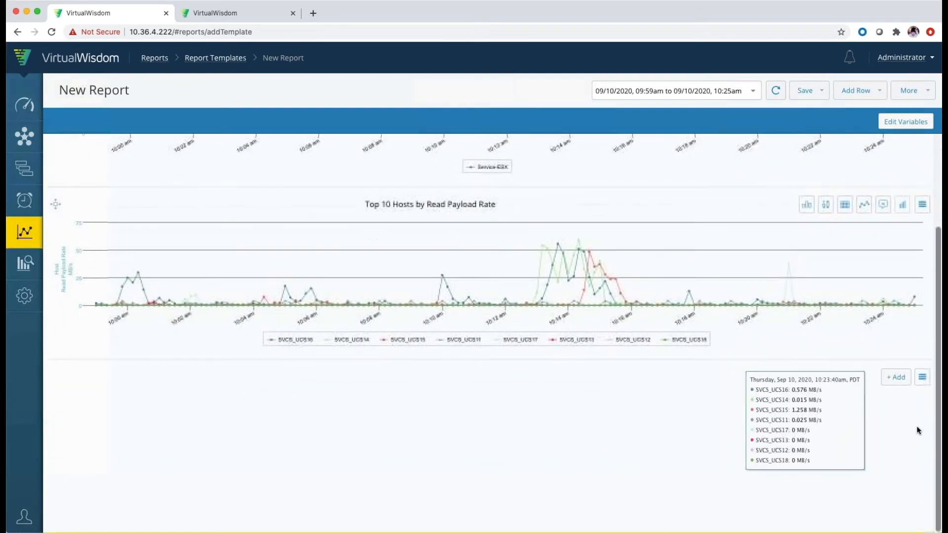
left_click(921, 377)
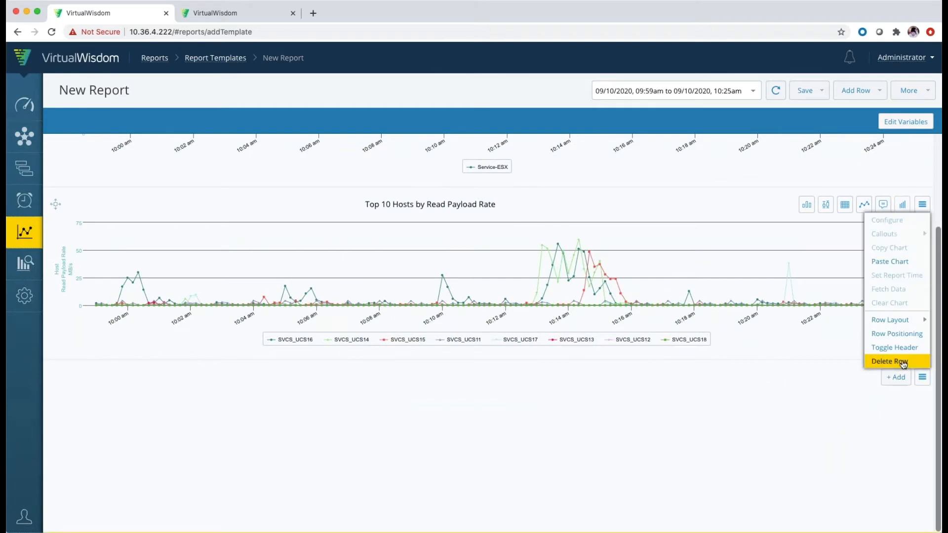
left_click(884, 262)
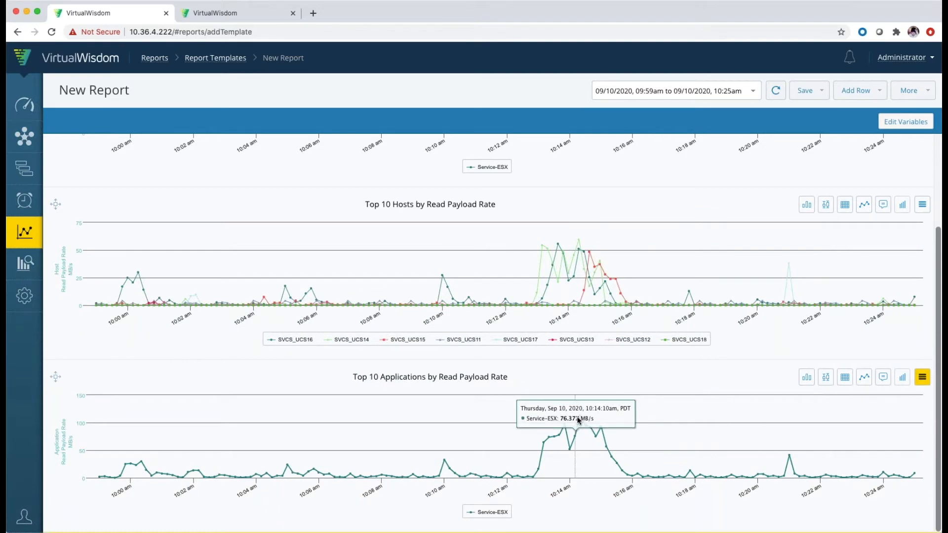
Step: Add an advanced filter on the entities used for metric calculation to the copied applications chart
scroll(583, 296, "up", 3)
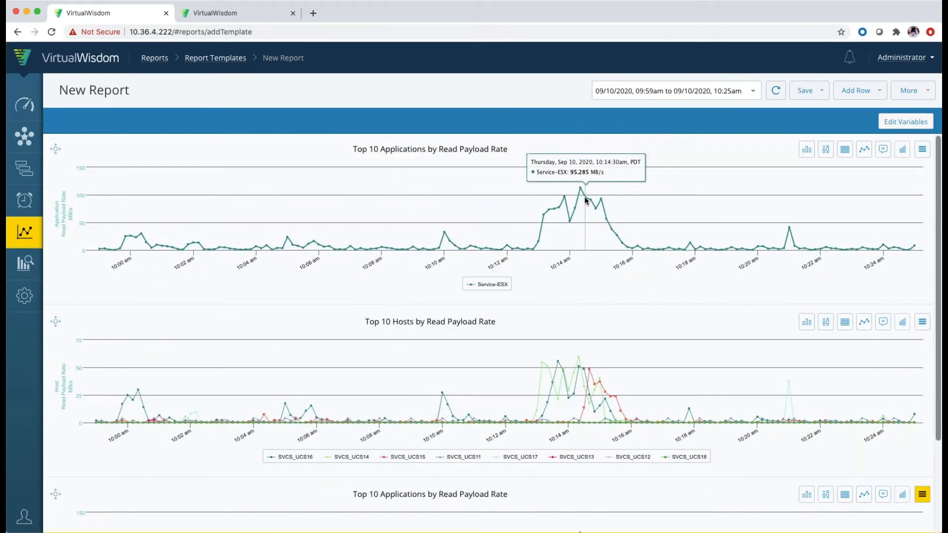
scroll(587, 325, "down", 3)
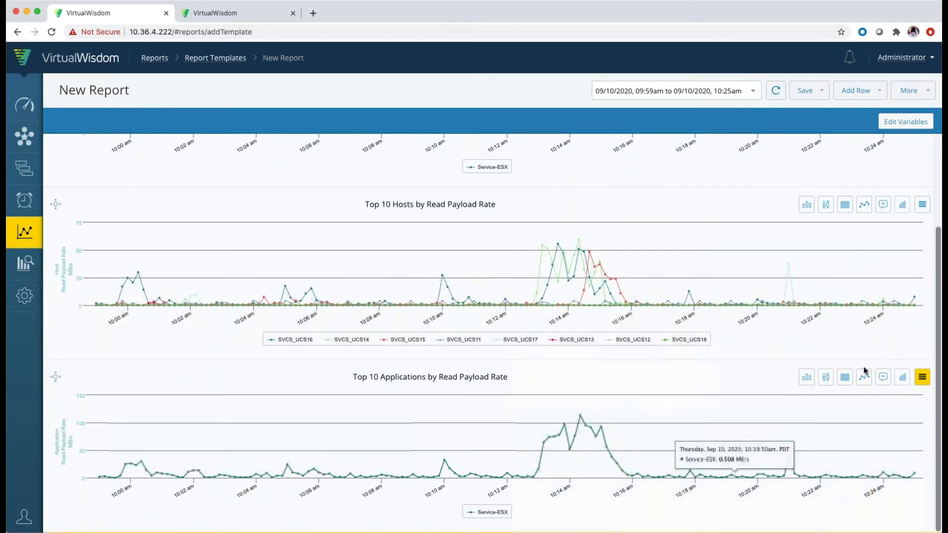
left_click(903, 379)
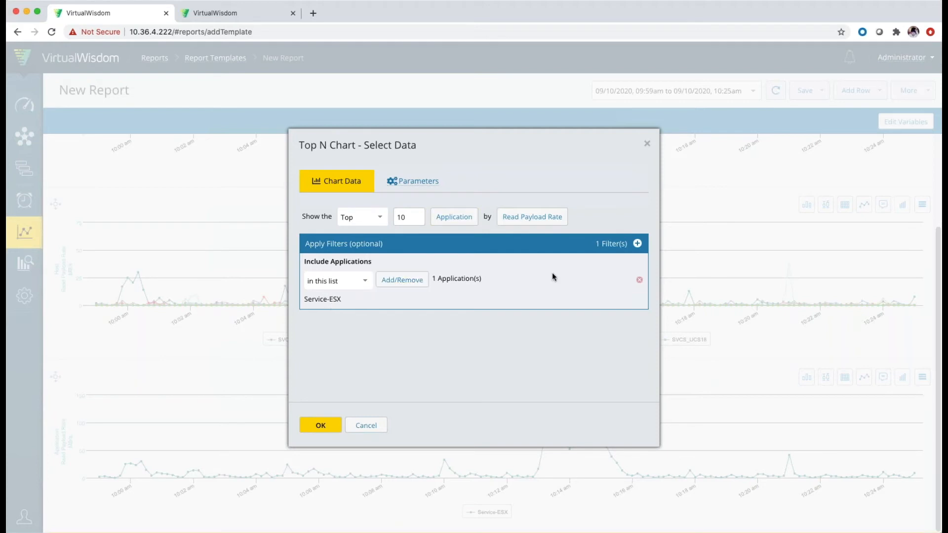
left_click(637, 244)
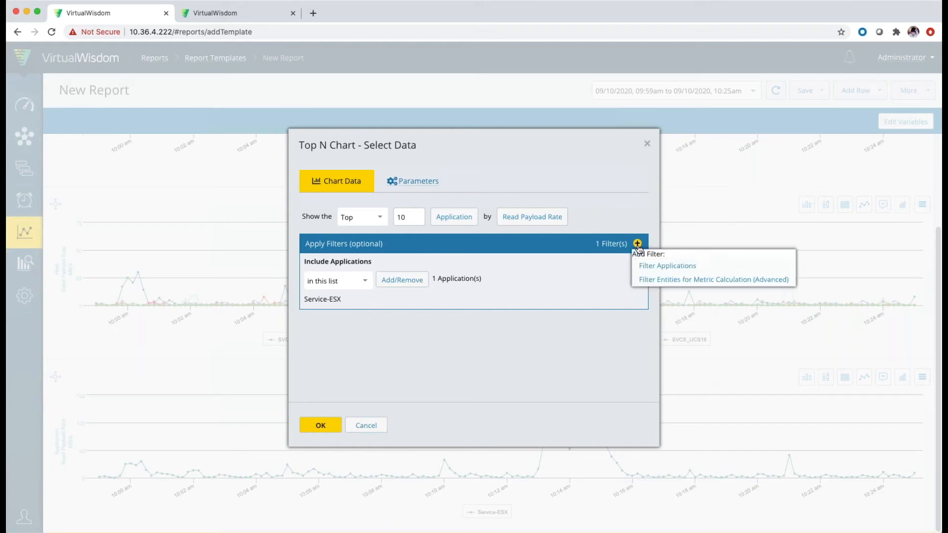
left_click(711, 280)
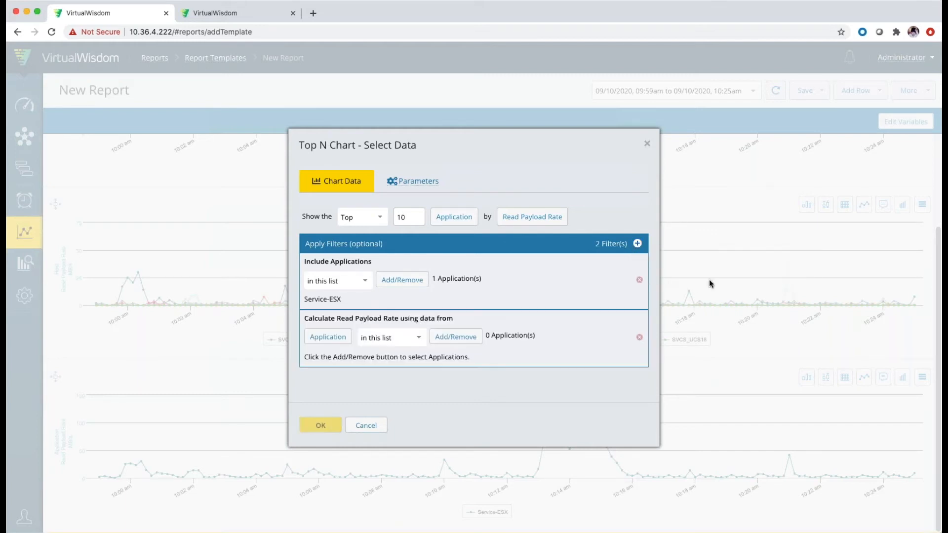
left_click_drag(507, 141, 333, 128)
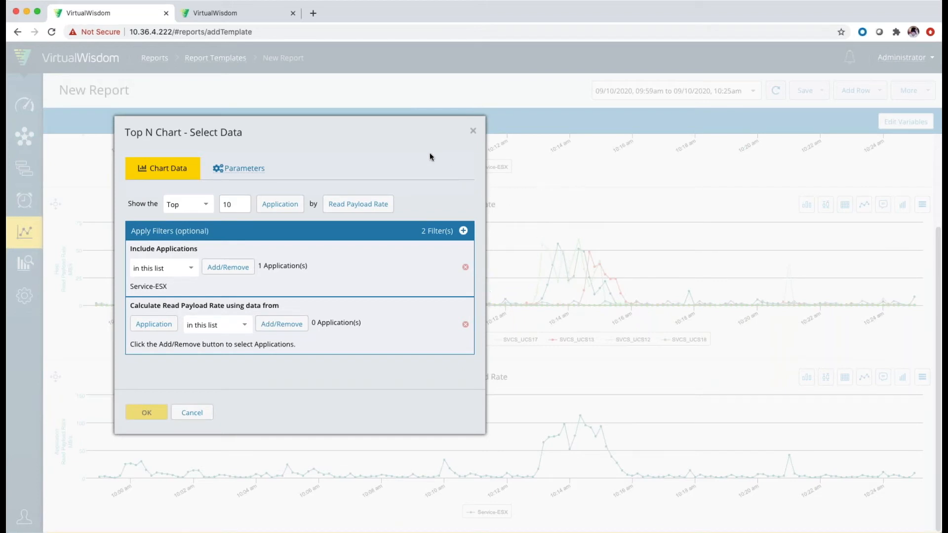
left_click_drag(392, 129, 794, 148)
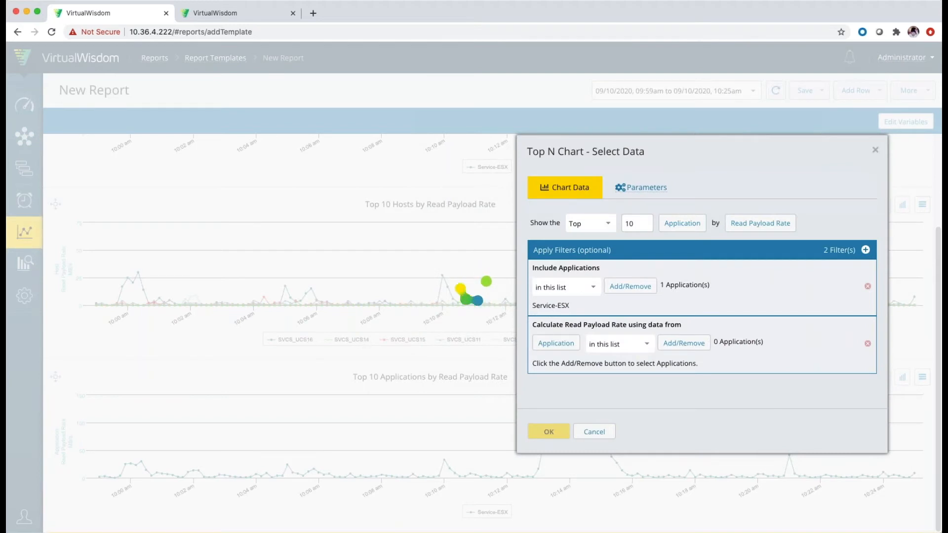
Step: Set the metric calculation filter to use entities of type Host that are not in the specified list
left_click(562, 344)
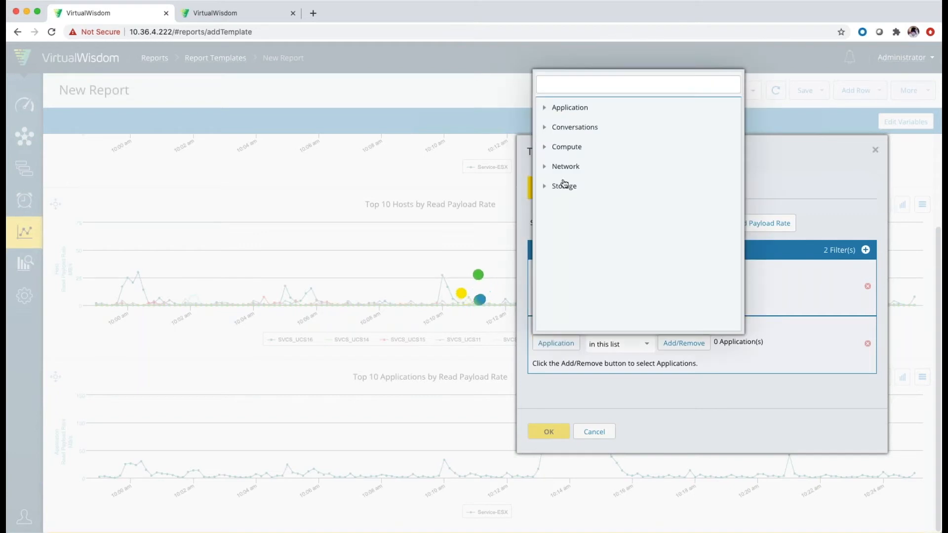
left_click(544, 148)
left_click(554, 164)
left_click(576, 203)
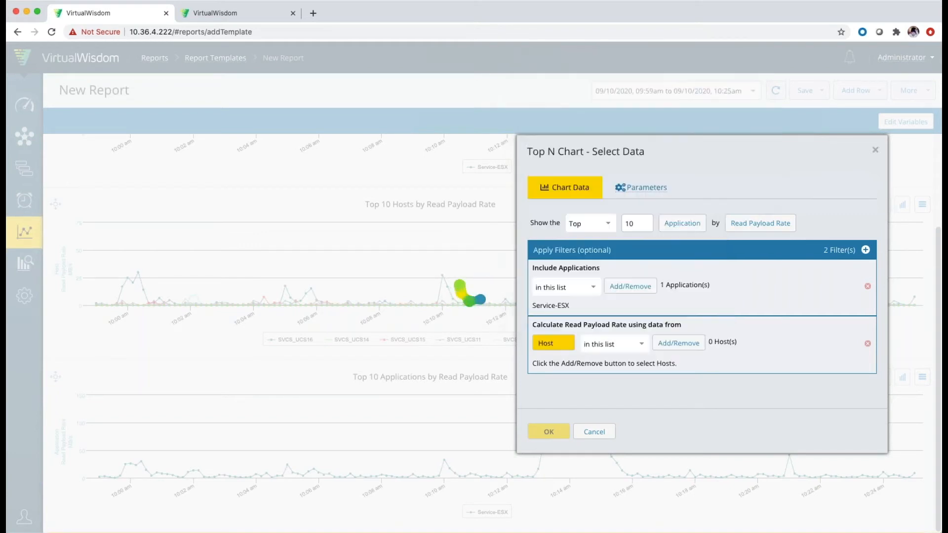
left_click(634, 344)
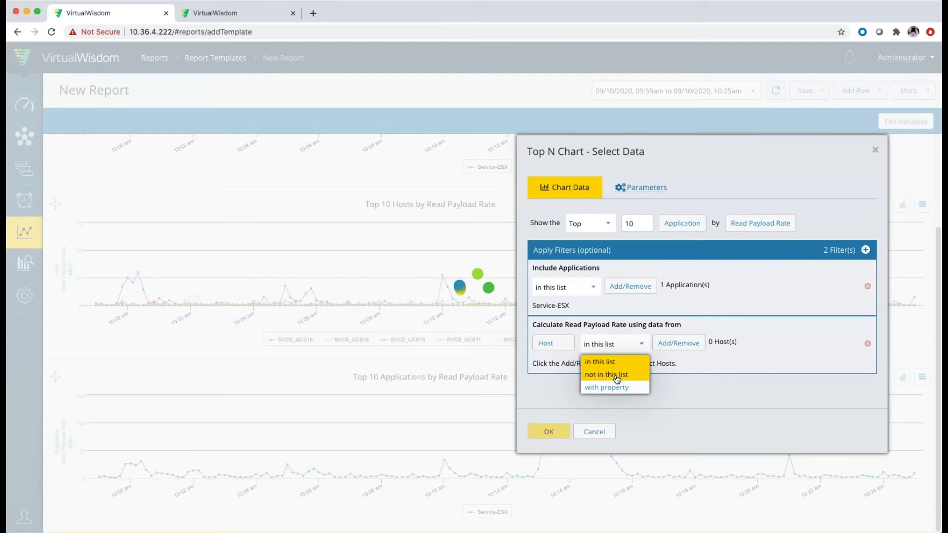
left_click(616, 376)
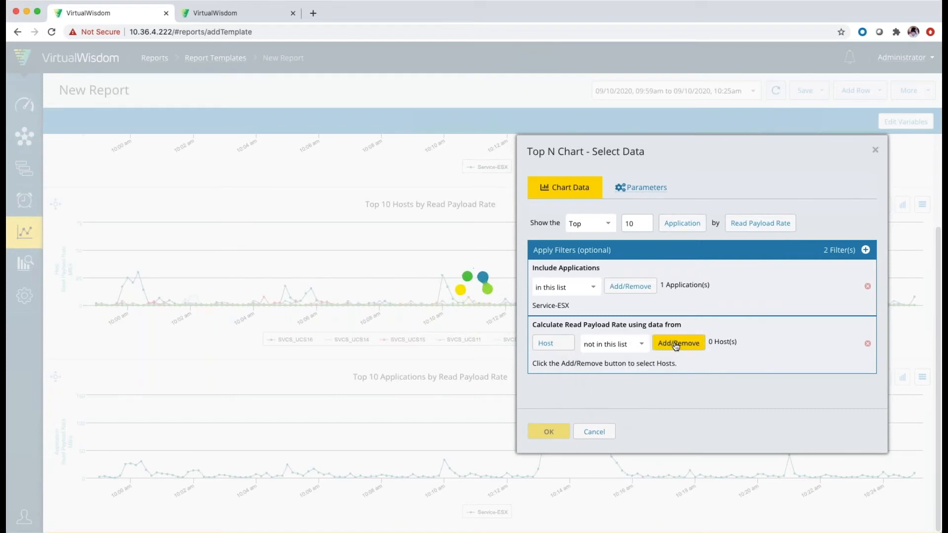
Step: Select hosts SVCS_UCS16 and SVCS_UCS14 as the excluded hosts and apply the filter to the copied chart
left_click(676, 344)
scroll(433, 331, "down", 2)
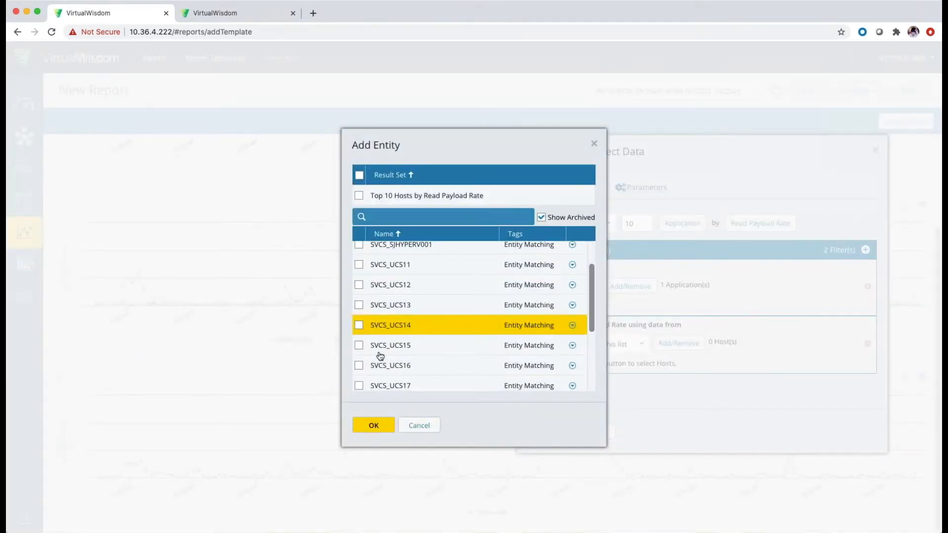
left_click(359, 366)
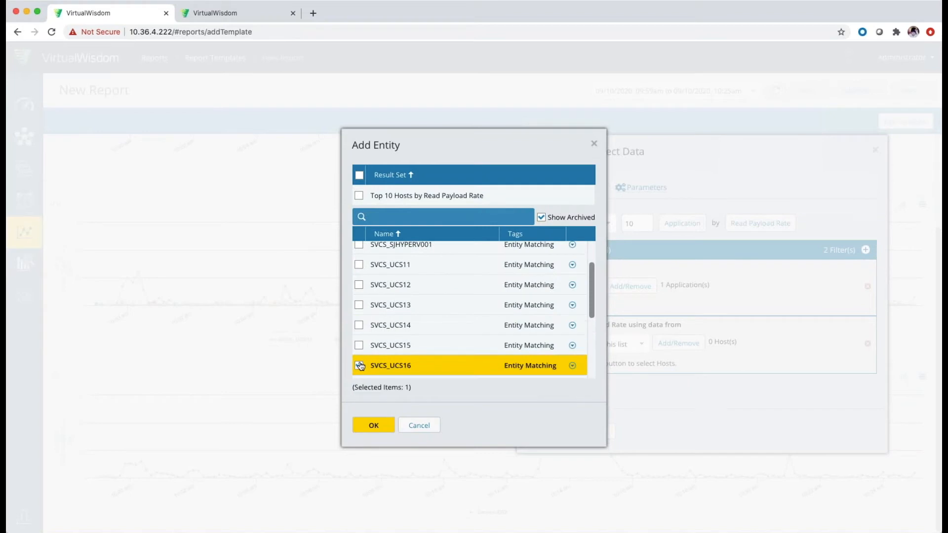
left_click_drag(421, 140, 483, 137)
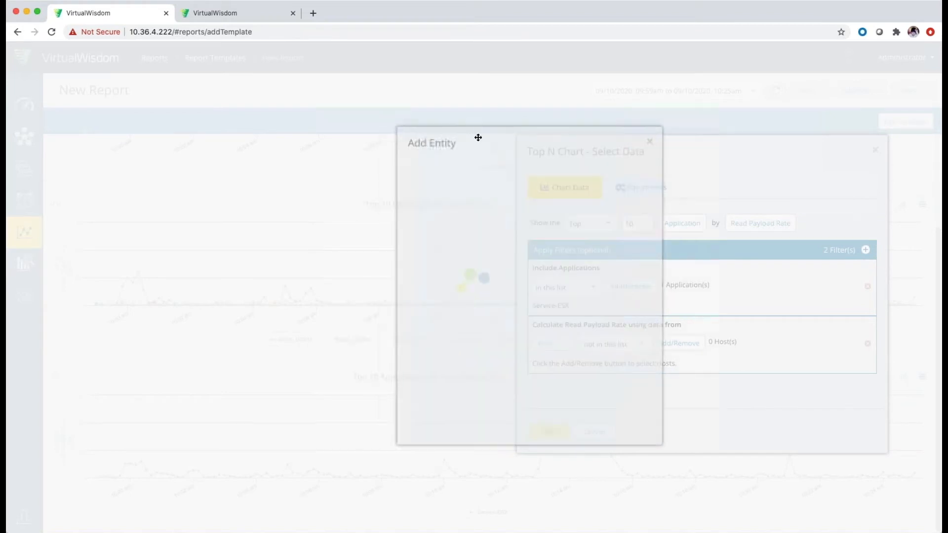
left_click(415, 324)
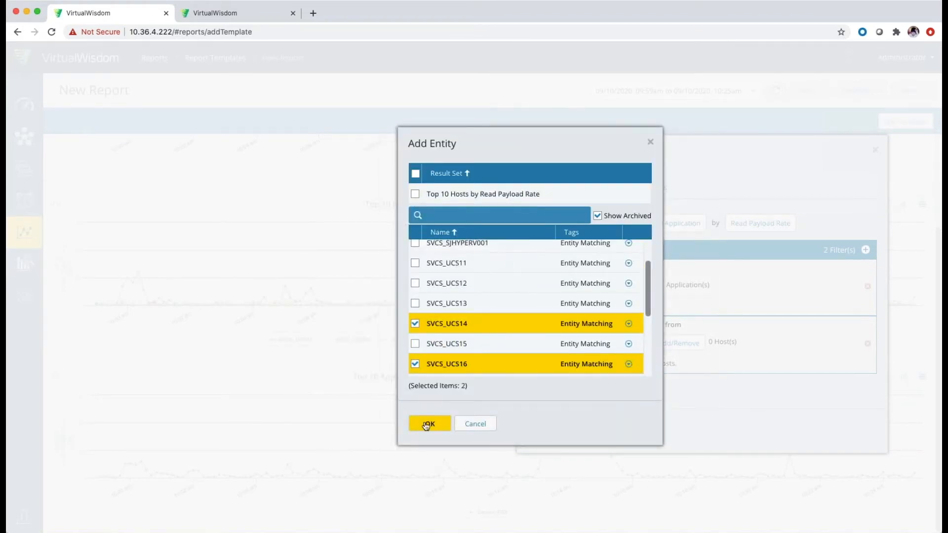
left_click(428, 424)
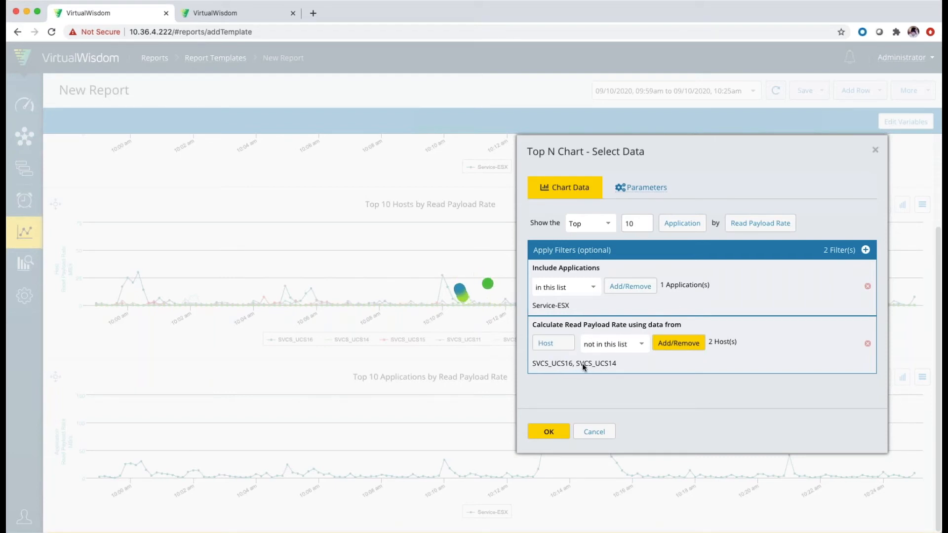
left_click(549, 433)
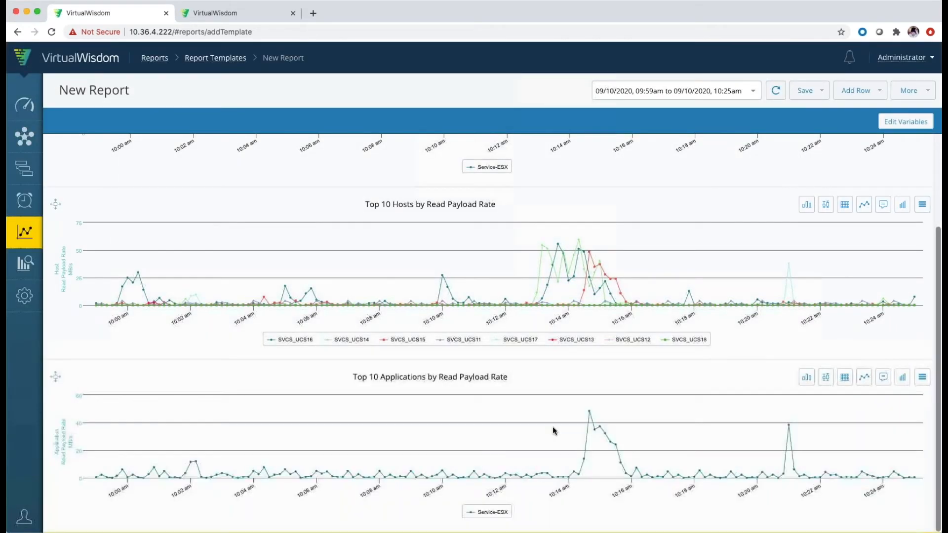
mouse_move(590, 418)
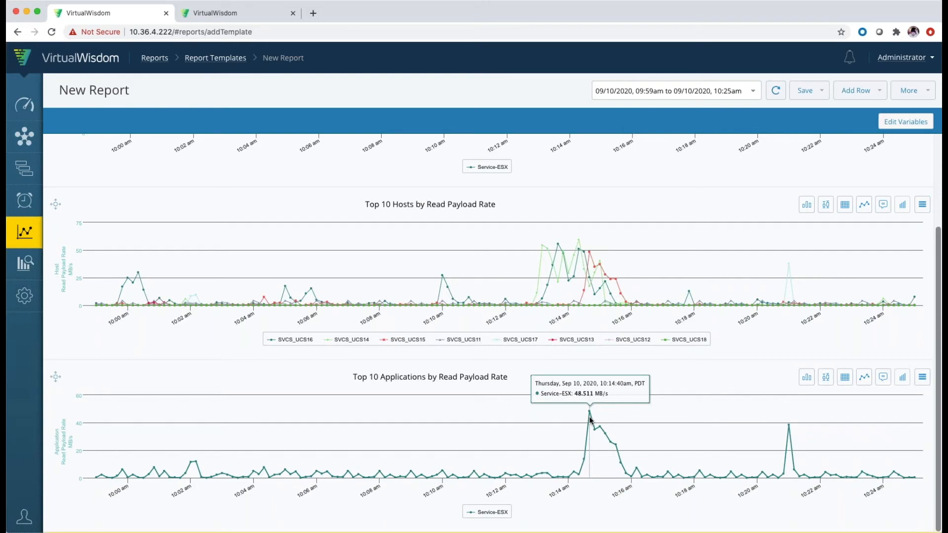
Step: Compare the read payload rate peaks around 10:14 am between the hosts chart and the unfiltered Service-ESX application chart
mouse_move(558, 247)
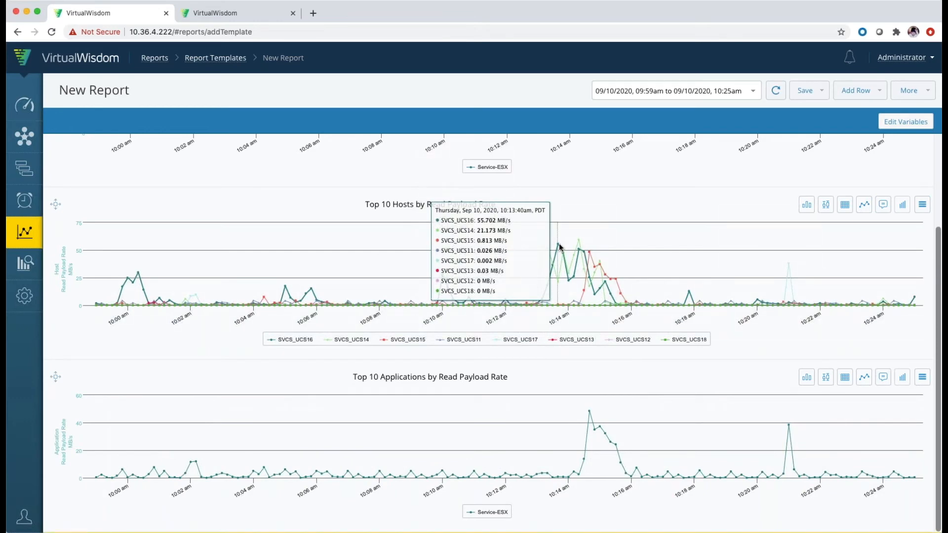
scroll(560, 247, "up", 5)
mouse_move(580, 197)
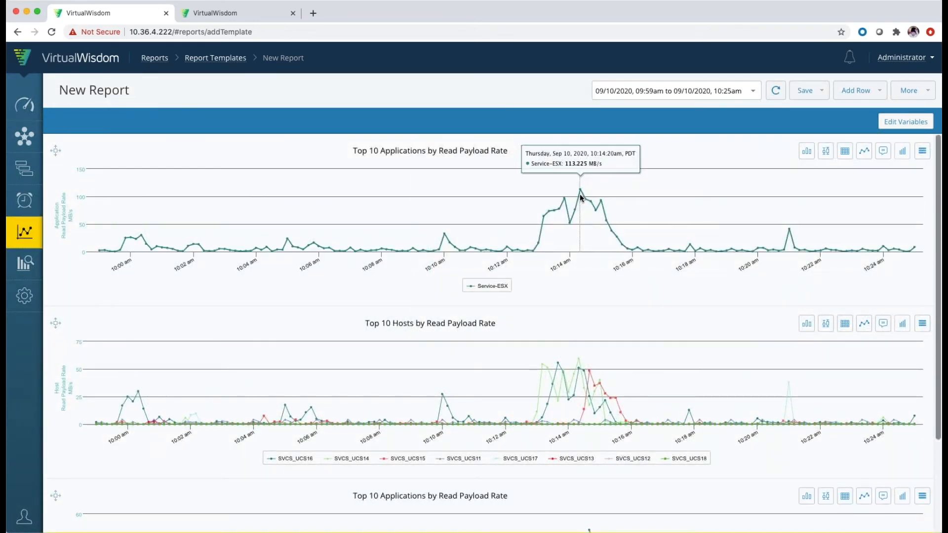
mouse_move(580, 365)
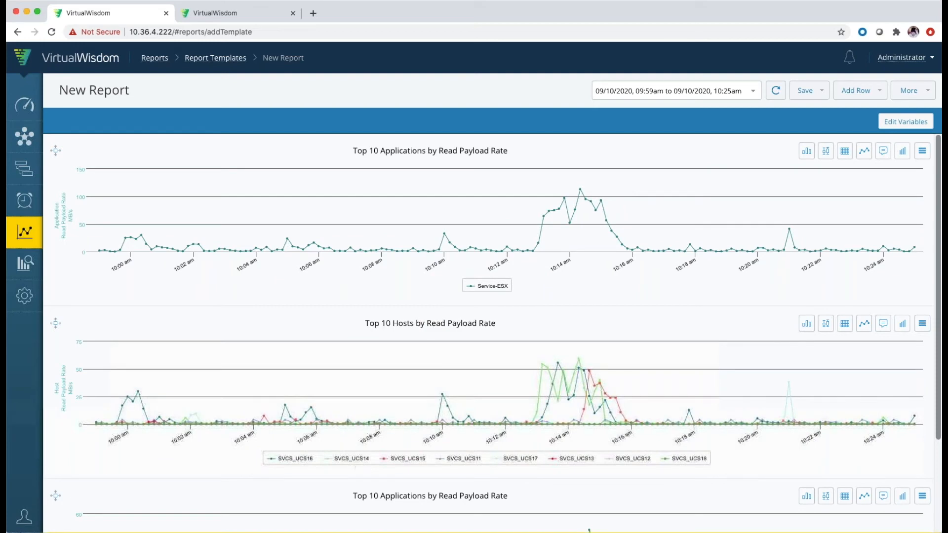
scroll(526, 469, "down", 5)
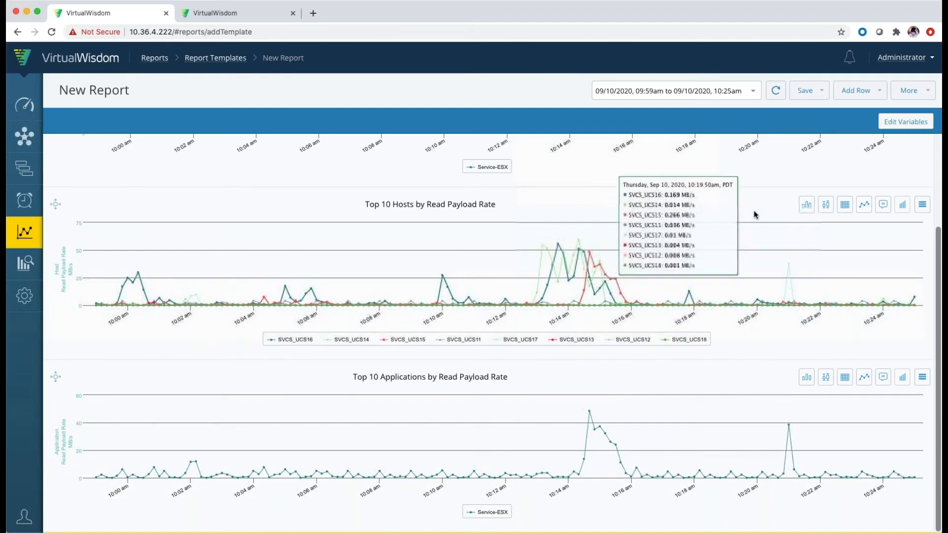
Step: Add a single-column row at the bottom of the report and insert a Top N Trend chart in it
left_click(849, 95)
left_click(624, 176)
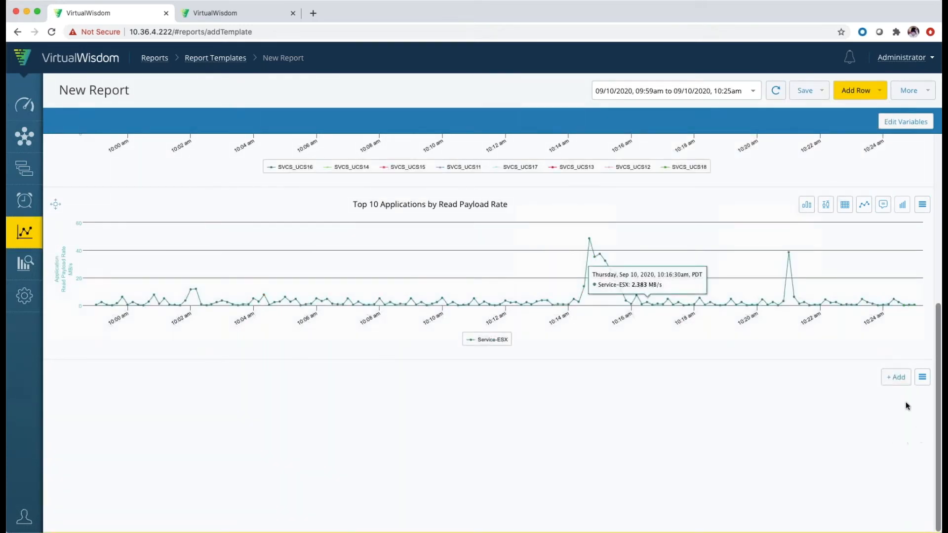
left_click(895, 377)
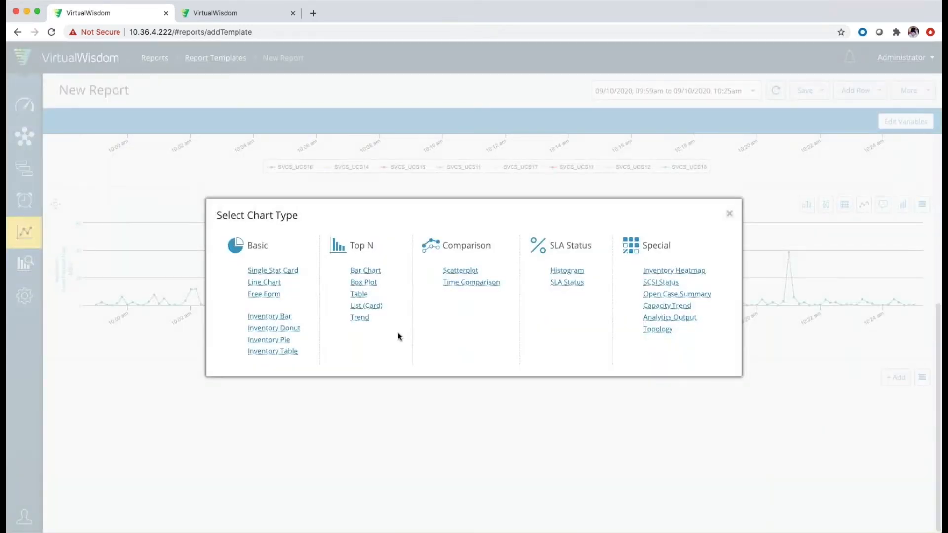
left_click(359, 318)
Step: Set the new trend chart to show the top 10 ESX Clusters by the VMware CPU Utilization metric
left_click(445, 218)
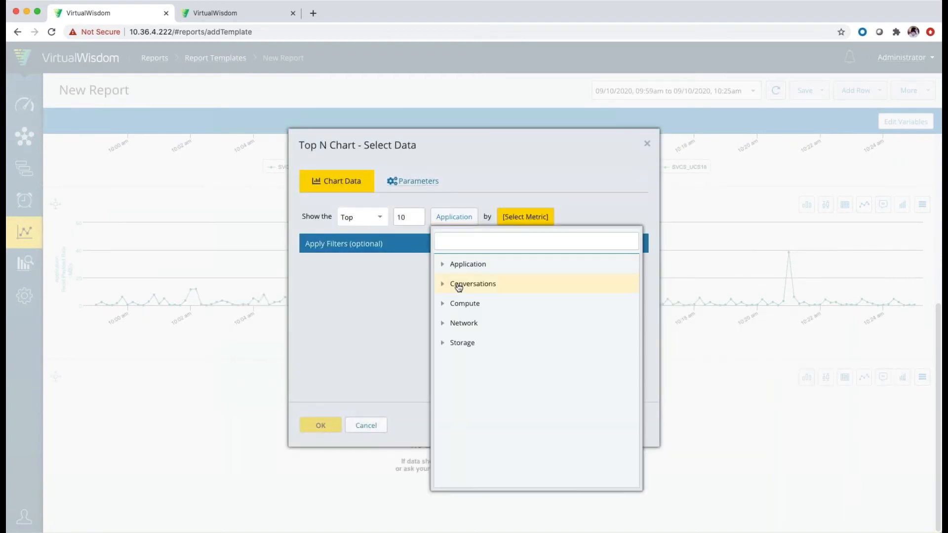
left_click(441, 304)
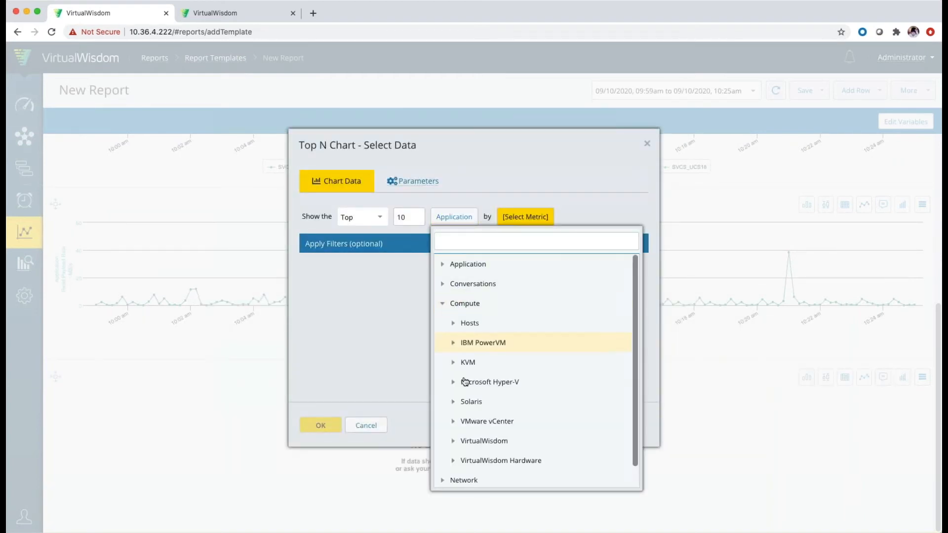
left_click(453, 422)
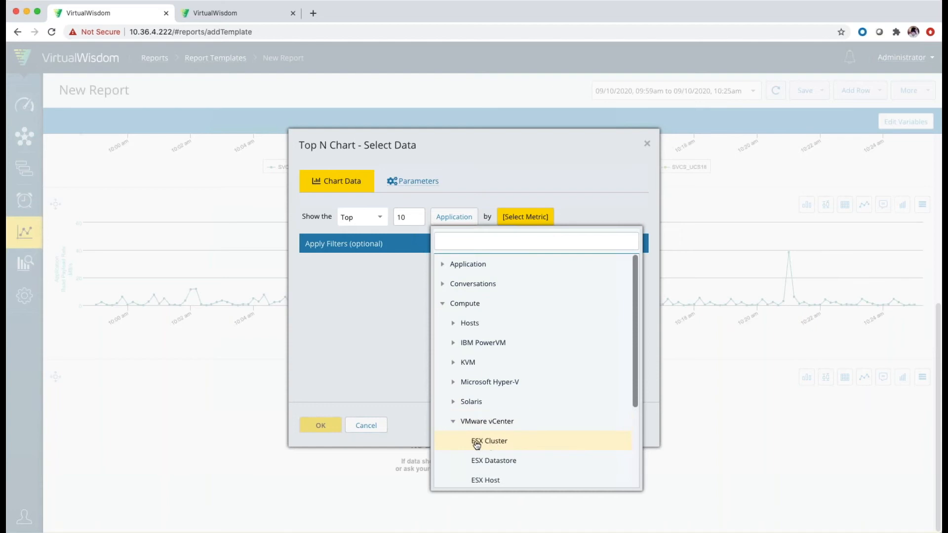
left_click(486, 443)
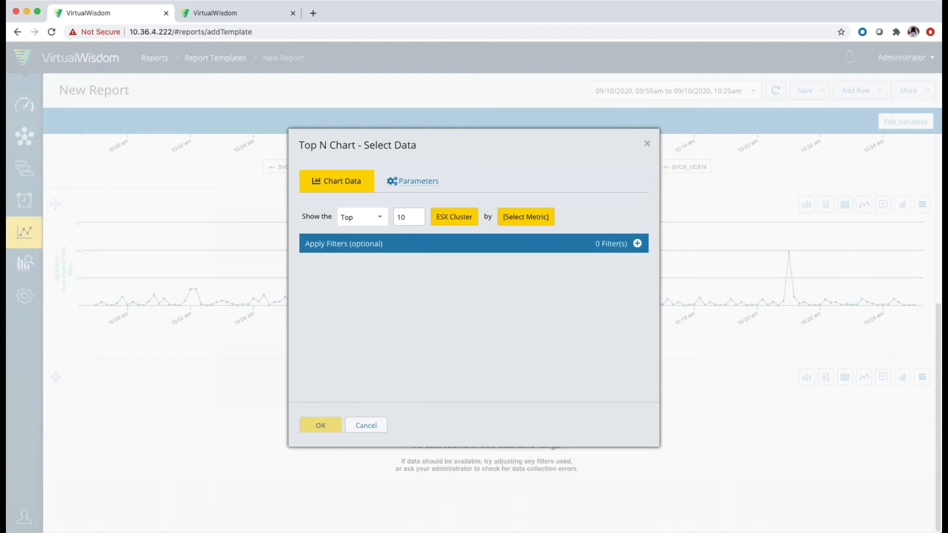
left_click(520, 222)
left_click(510, 286)
left_click(520, 305)
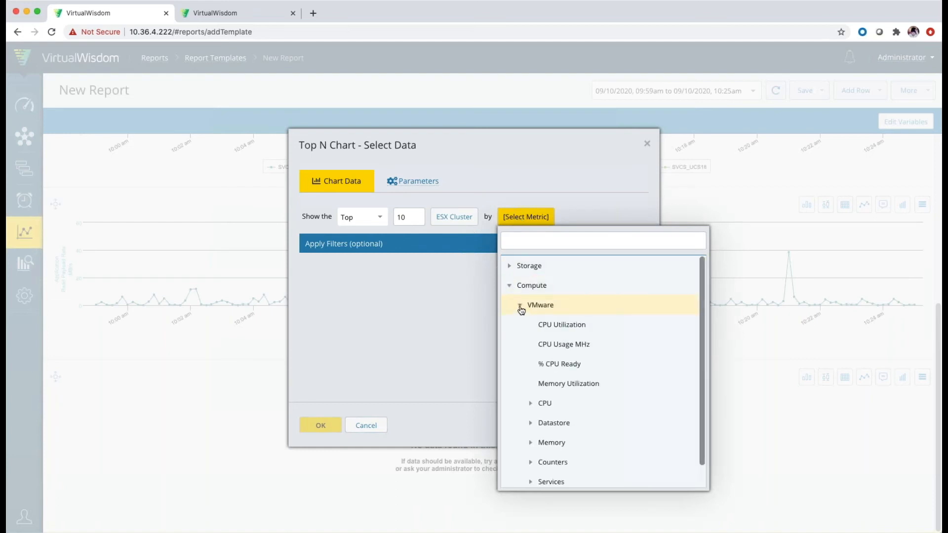
left_click(570, 330)
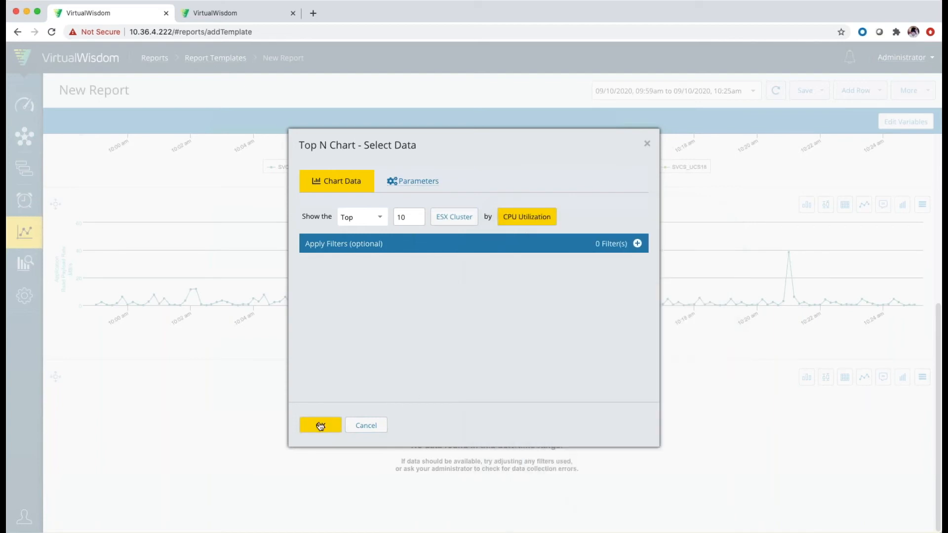
Step: Filter the chart to include only the ESX cluster SVCS_Prod and apply the chart settings
left_click(638, 243)
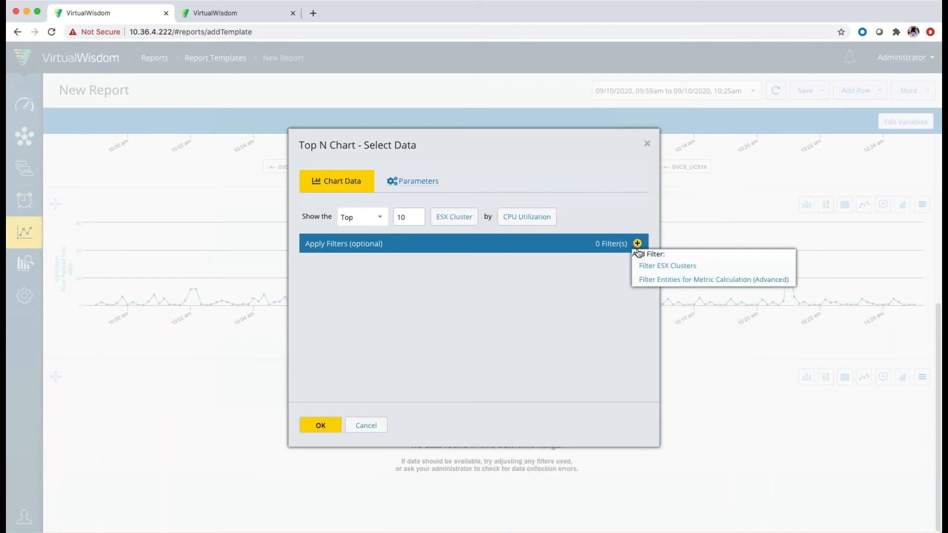
left_click(657, 267)
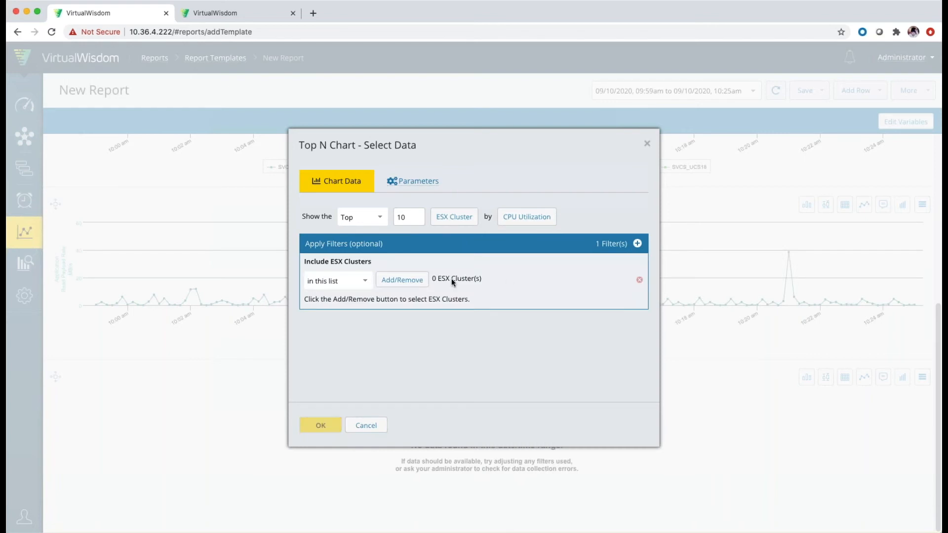
left_click(402, 280)
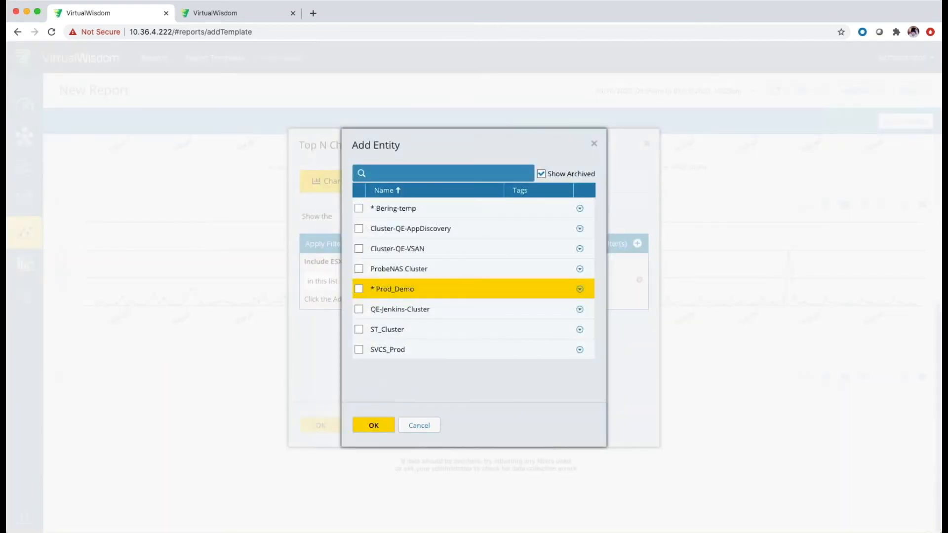
left_click(359, 349)
left_click(374, 425)
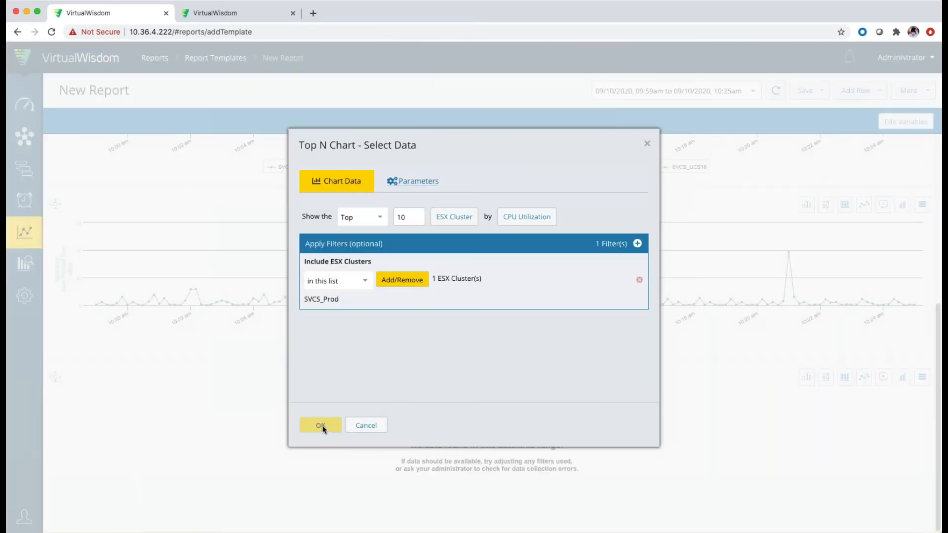
left_click(320, 427)
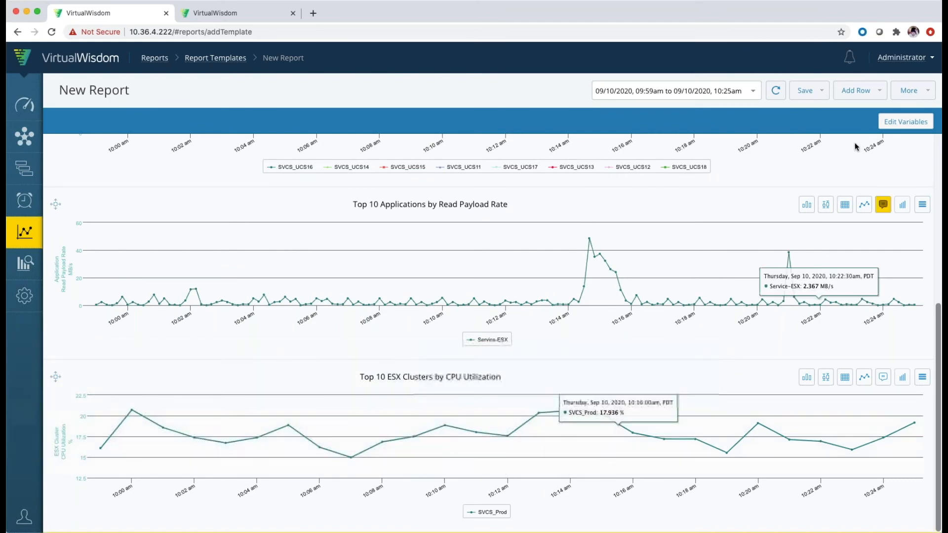
Step: Add another single-column row below the ESX clusters chart and insert a Top N Trend chart in it
left_click(859, 90)
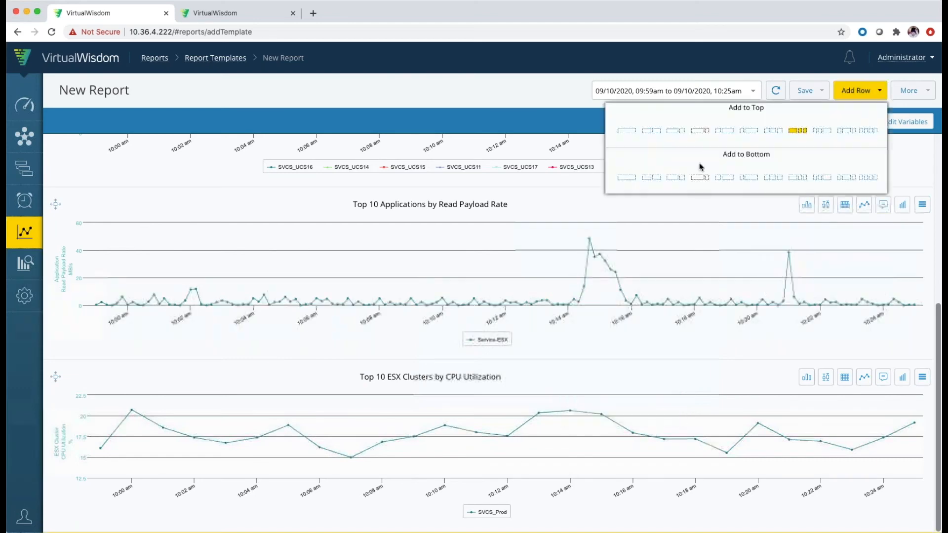
left_click(626, 178)
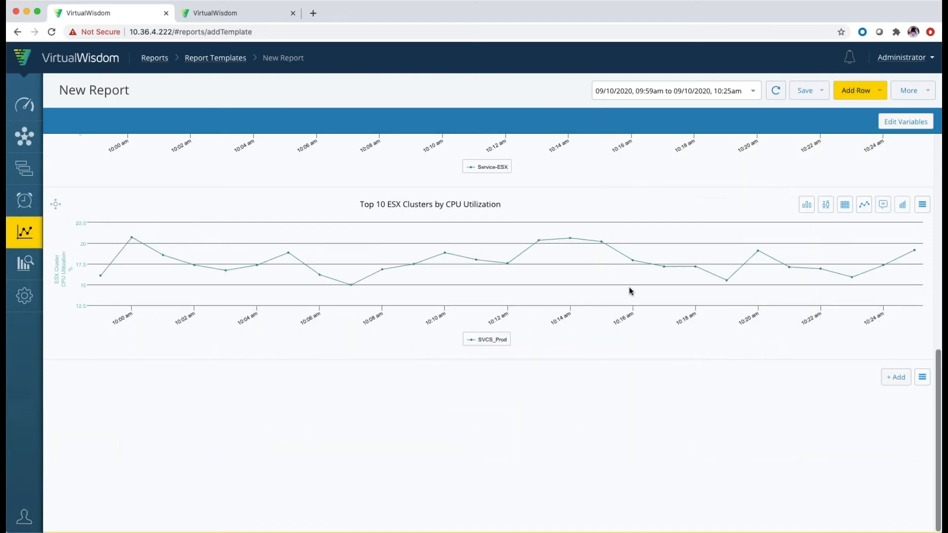
left_click(895, 377)
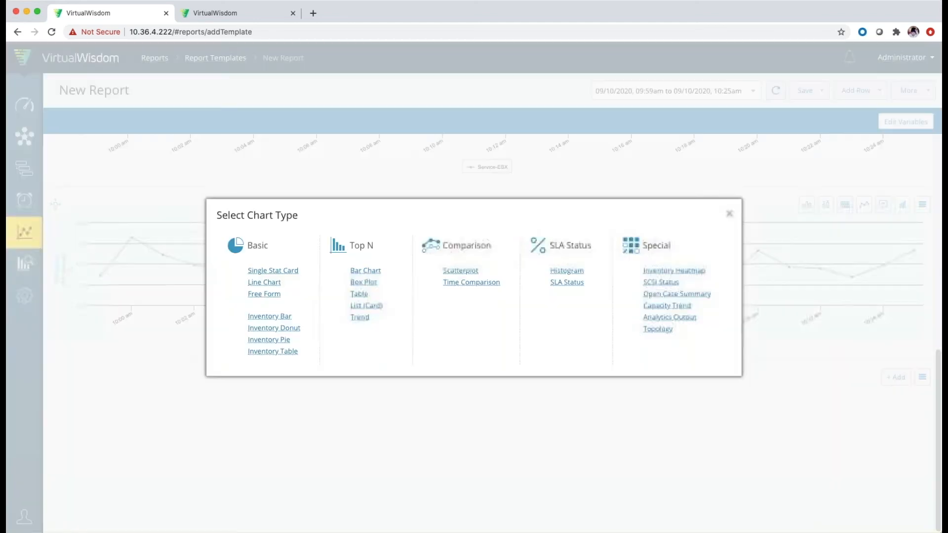
left_click(359, 319)
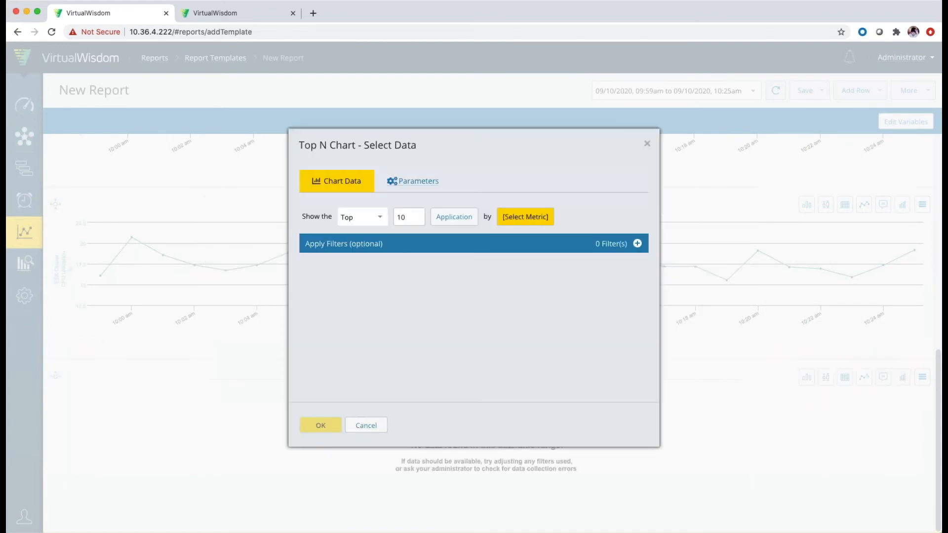
Step: Set the new chart to show the top 10 ESX Hosts by the VMware CPU Utilization metric
left_click(453, 220)
type("esx")
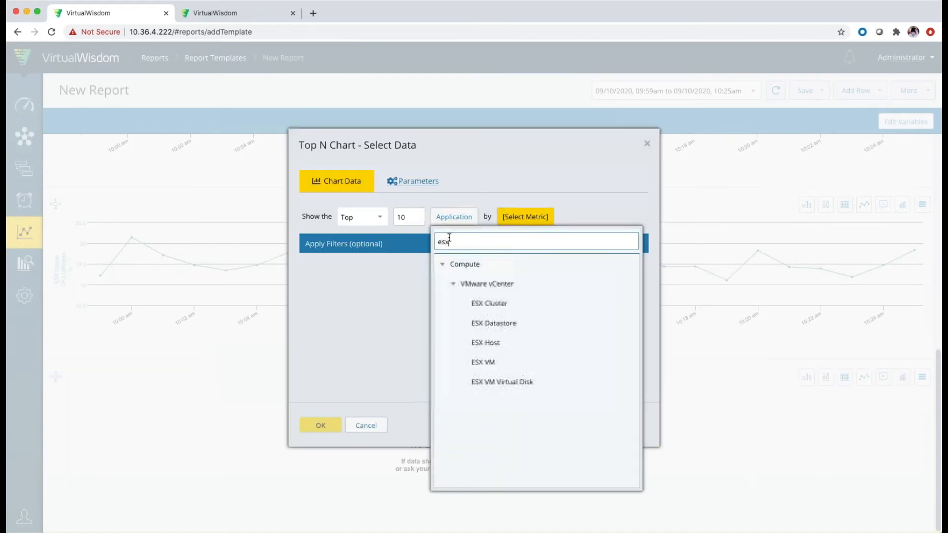
left_click(498, 342)
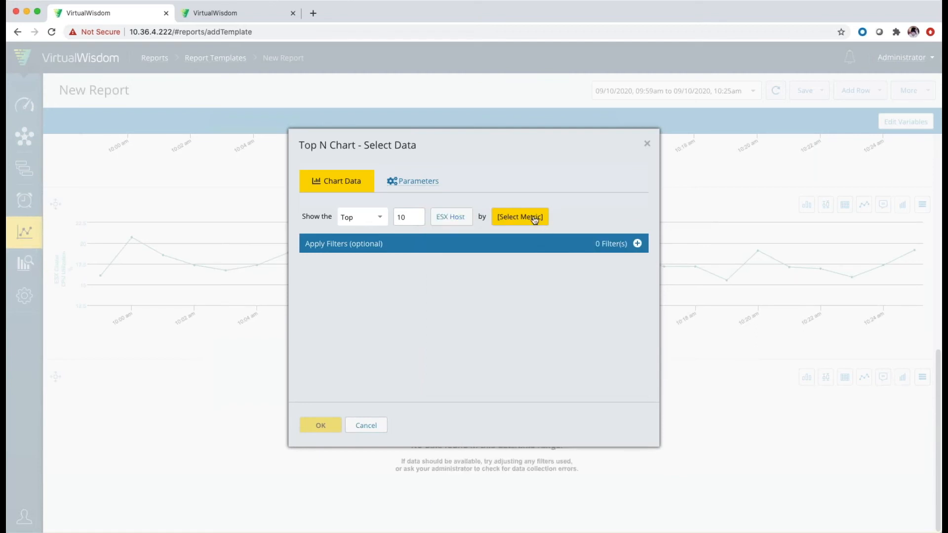
left_click(532, 217)
left_click(504, 286)
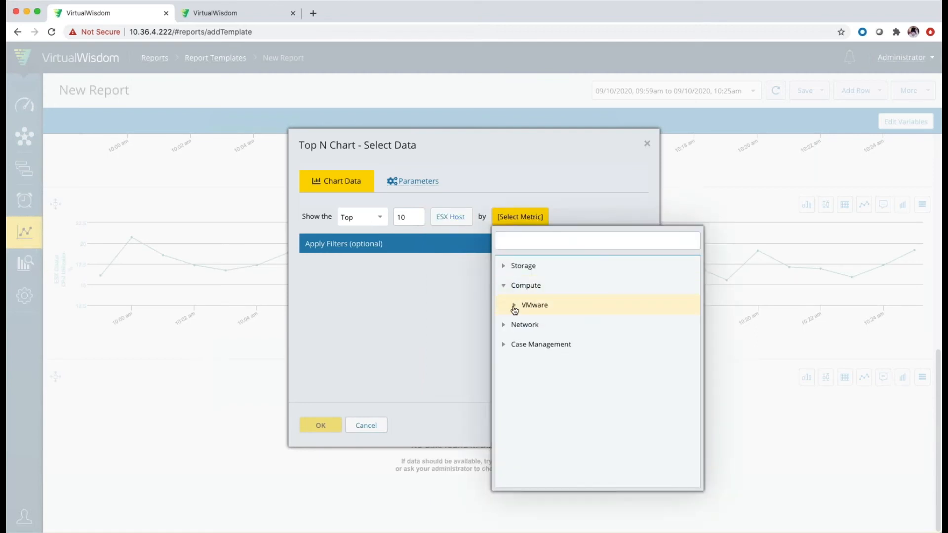
left_click(512, 303)
left_click(540, 324)
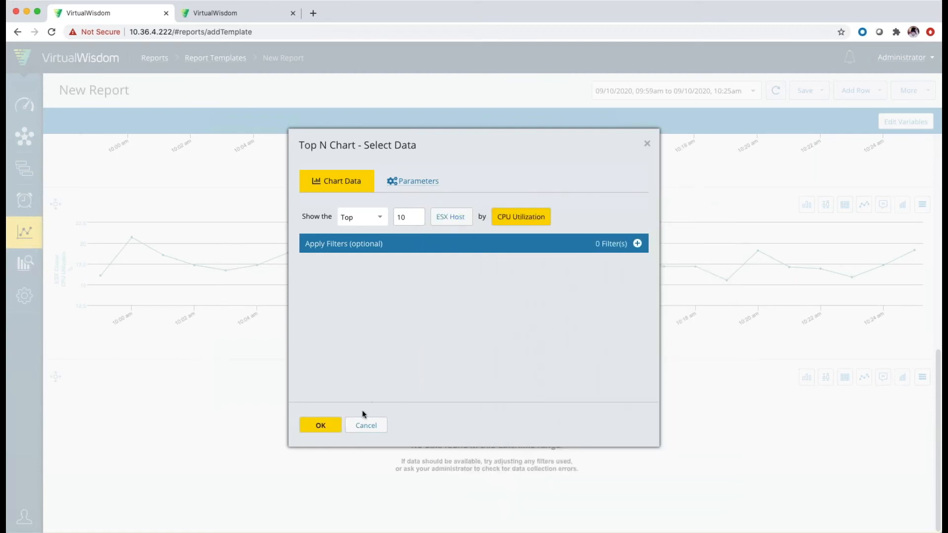
Step: Add an ESX Hosts filter that includes hosts related to entities of type ESX Cluster
left_click(637, 243)
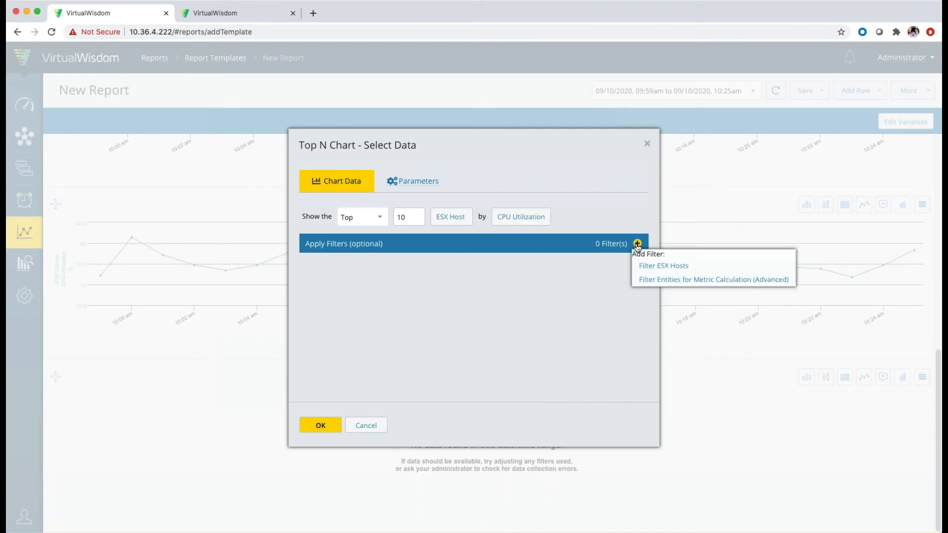
left_click(663, 268)
left_click(365, 281)
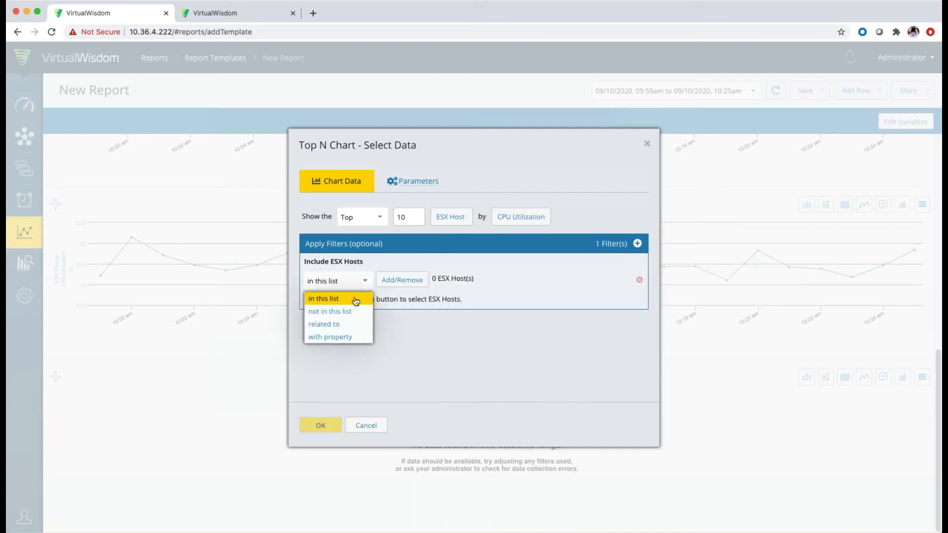
left_click(344, 325)
left_click(398, 283)
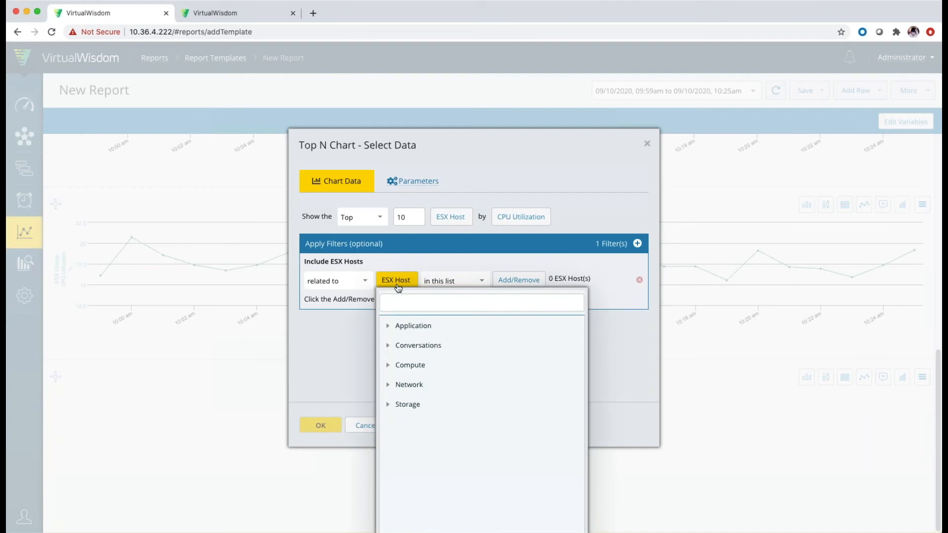
left_click(405, 302)
type("cluster")
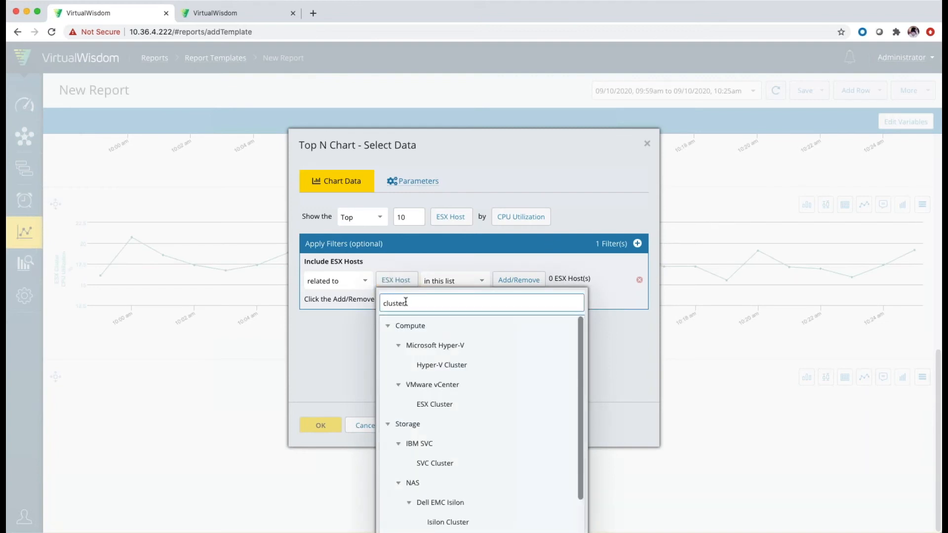
left_click(434, 405)
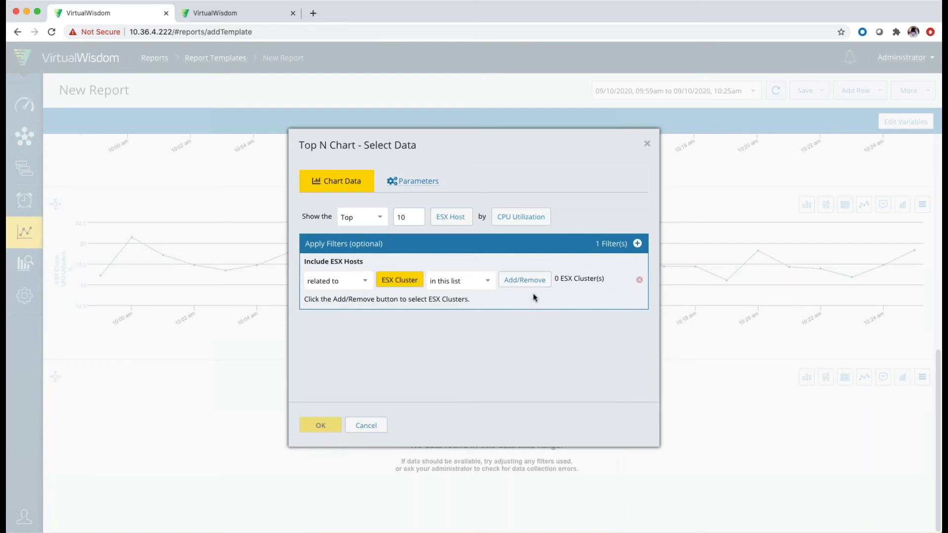
Step: Choose SVCS_Prod as the related ESX cluster and apply the settings to the ESX hosts chart
left_click(524, 279)
scroll(405, 372, "down", 1)
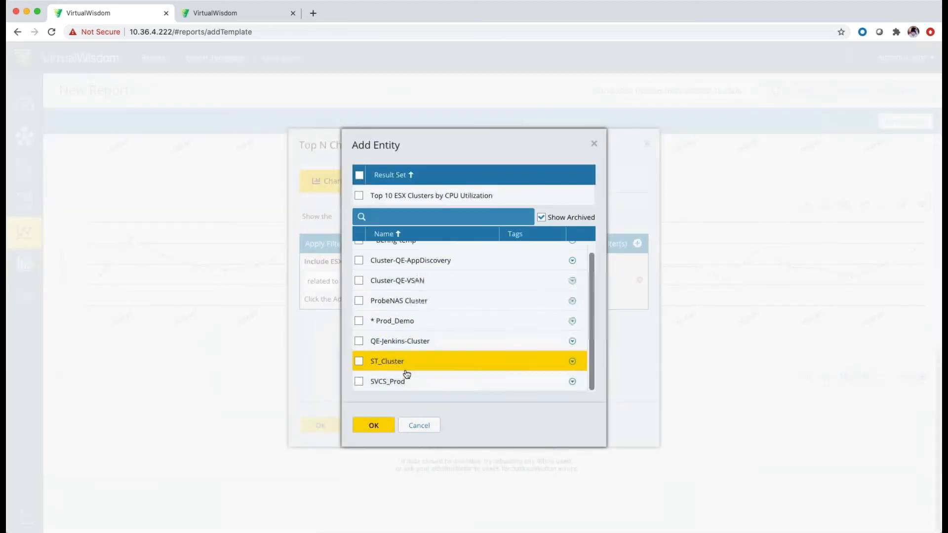
left_click(360, 383)
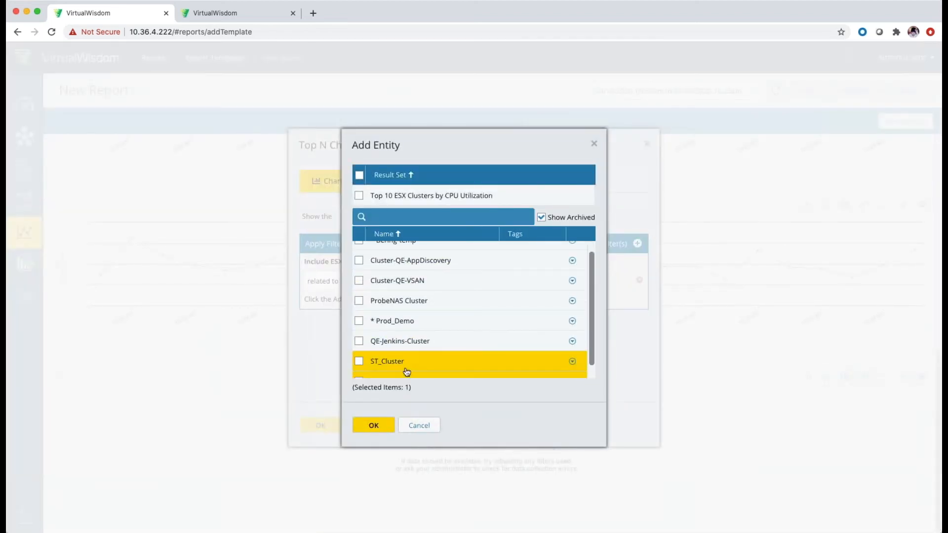
scroll(423, 367, "down", 1)
left_click(380, 428)
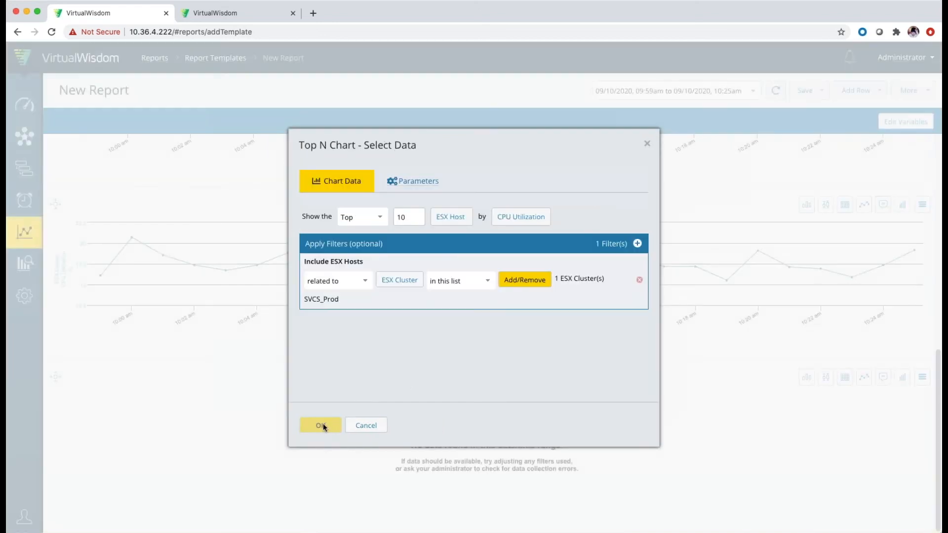
left_click(321, 424)
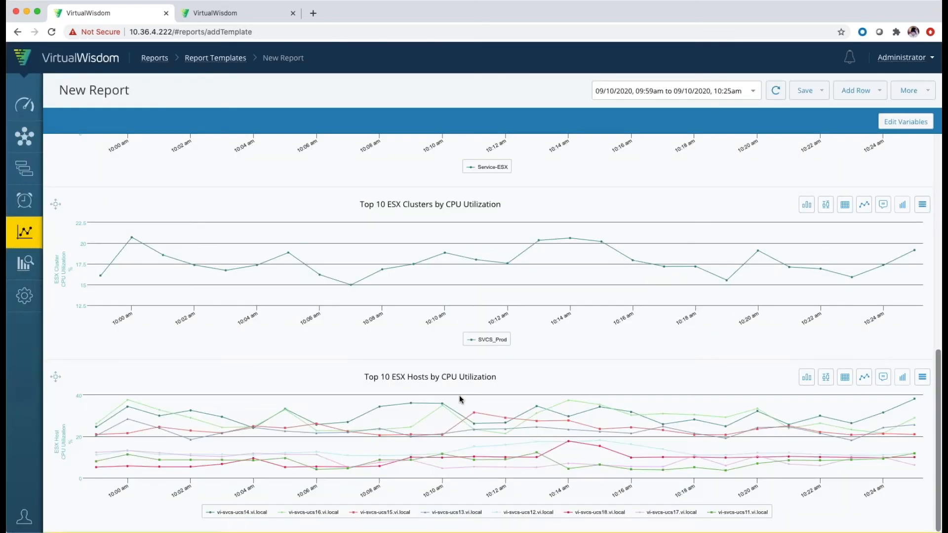
mouse_move(551, 257)
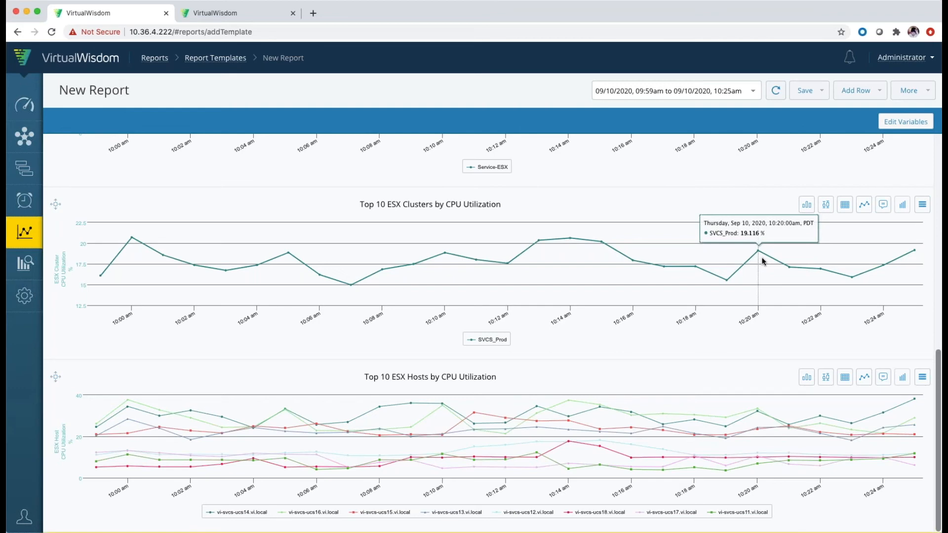
Step: Duplicate the Top 10 ESX Clusters by CPU Utilization chart into a new single-column row at the end of the report
mouse_move(755, 420)
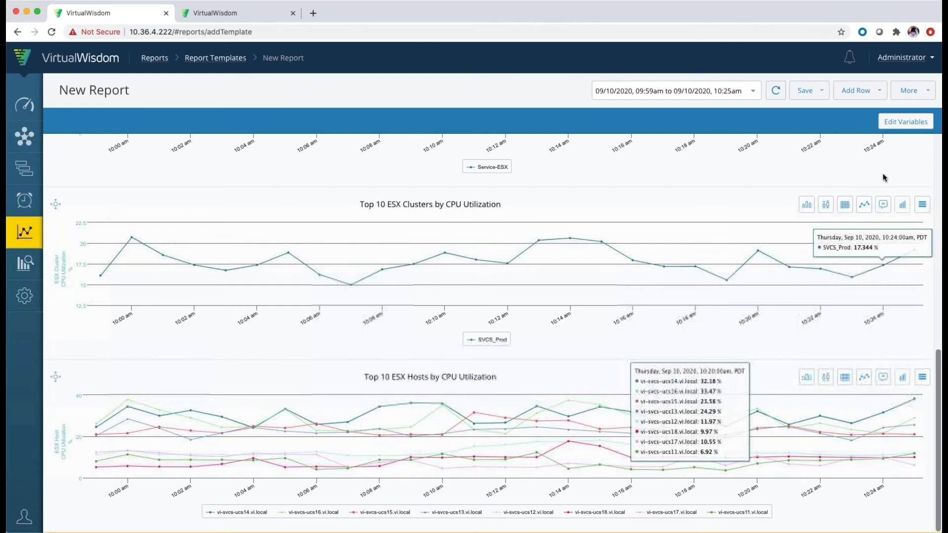
left_click(921, 204)
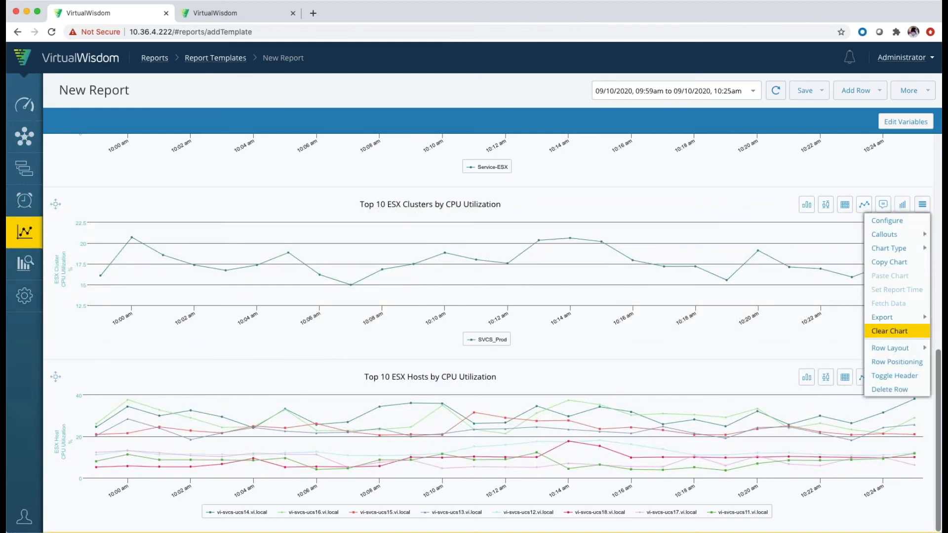
left_click(903, 262)
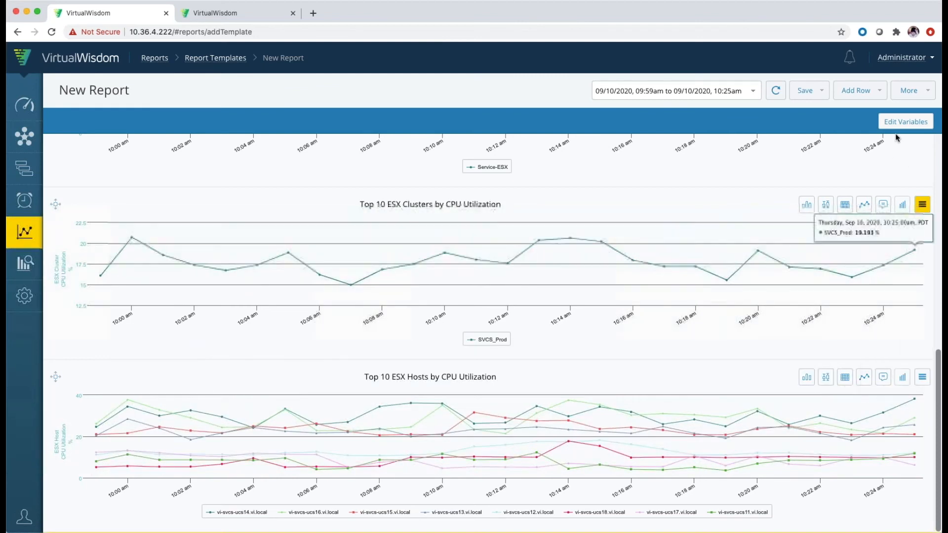
left_click(861, 90)
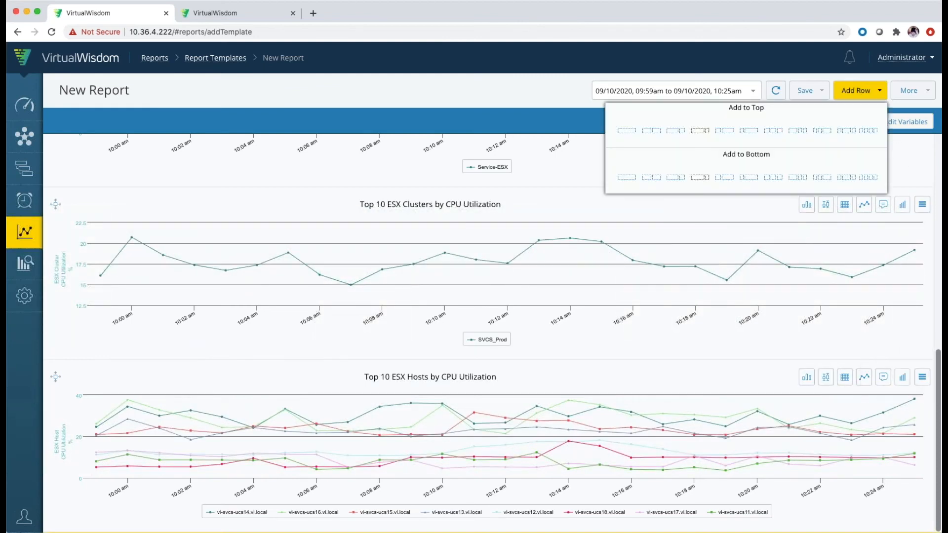
left_click(626, 177)
left_click(922, 377)
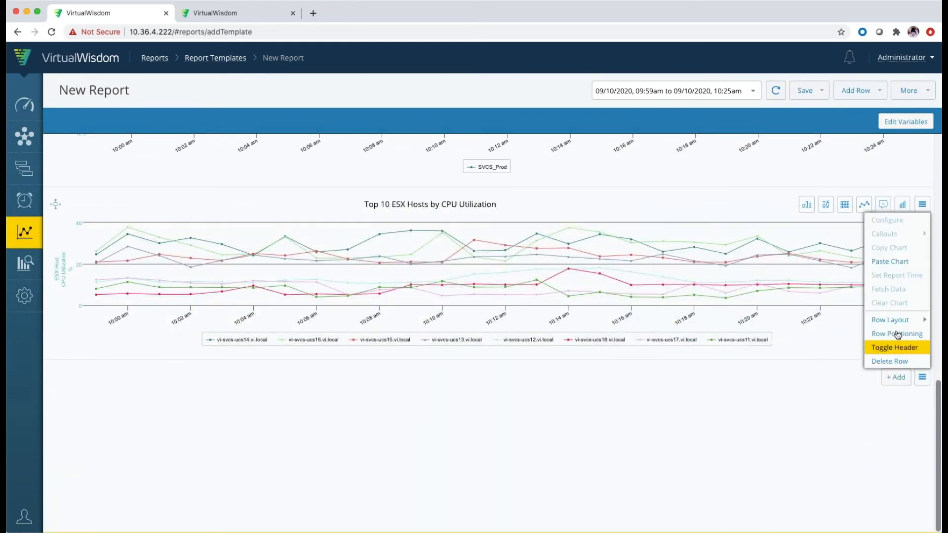
left_click(891, 262)
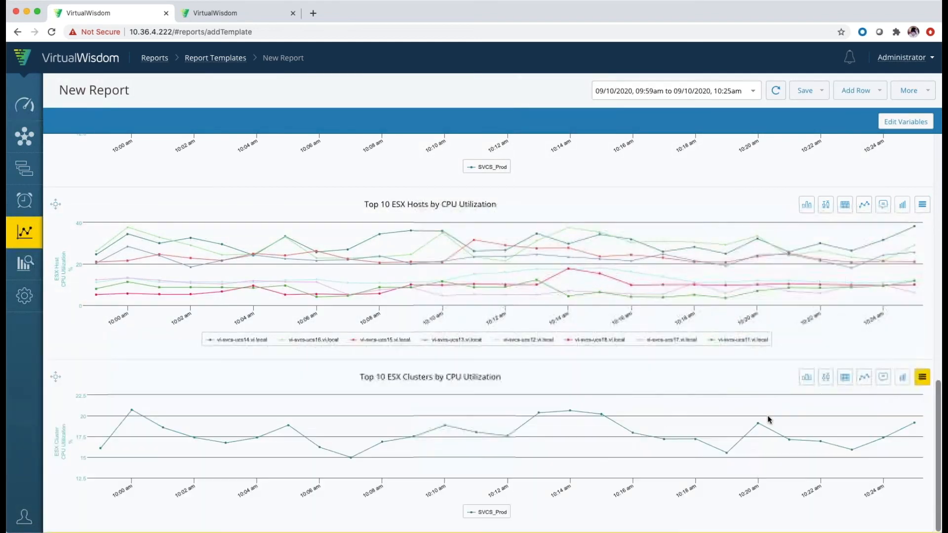
Step: Add an advanced metric calculation filter to the copied clusters chart, with ESX Host under VMware vCenter as its entity type
left_click(903, 377)
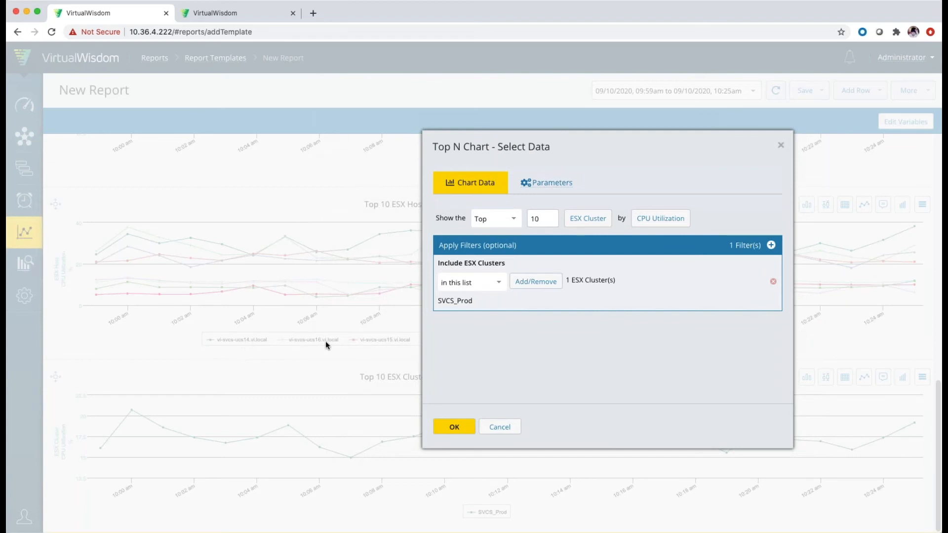
left_click(771, 245)
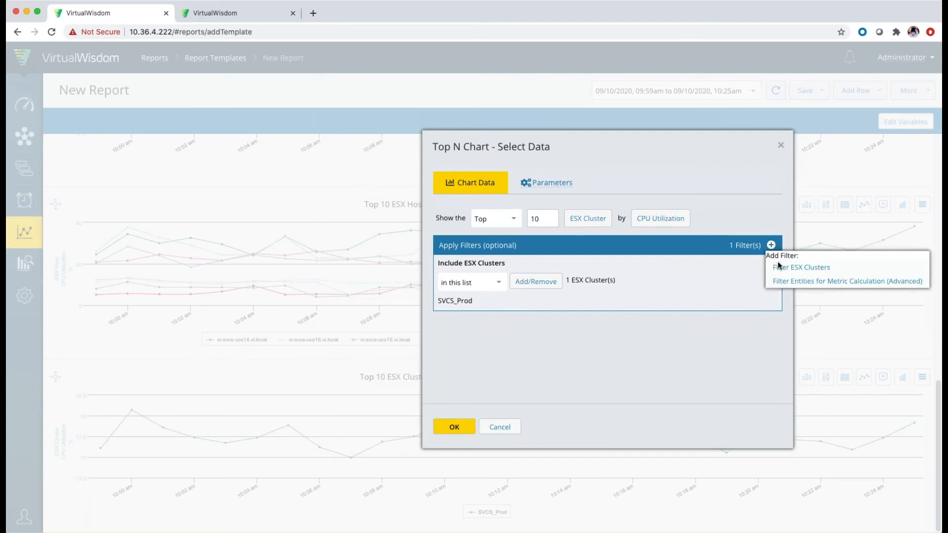
left_click(788, 283)
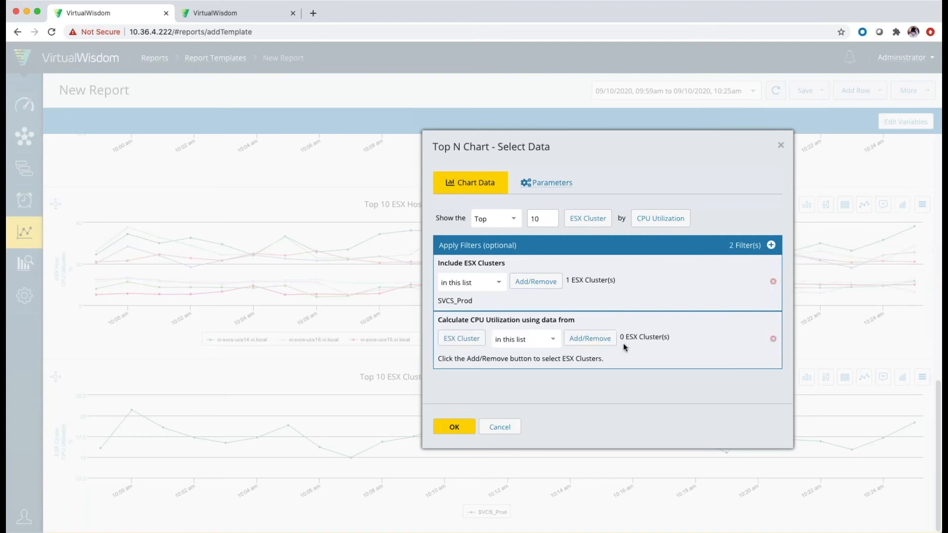
left_click(459, 339)
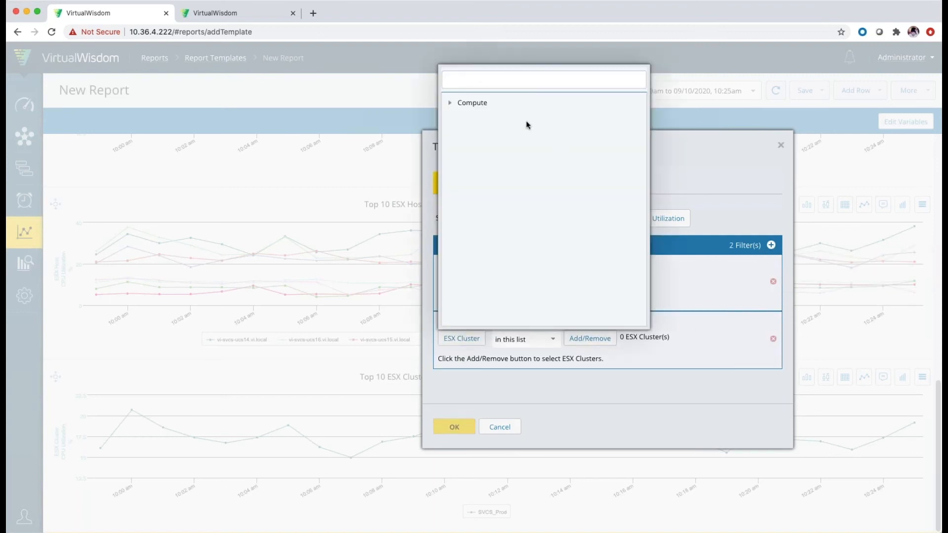
left_click(449, 103)
left_click(460, 123)
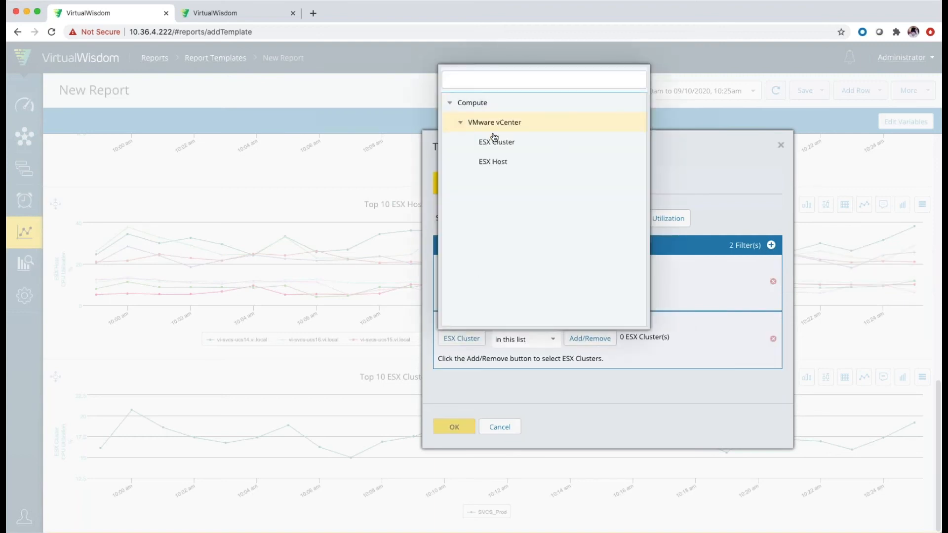
left_click(493, 162)
Step: Exclude vi-svcs-ucs14.vi.local and vi-svcs-ucs16.vi.local from the CPU Utilization calculation with "not in this list" and apply the chart settings
left_click(547, 340)
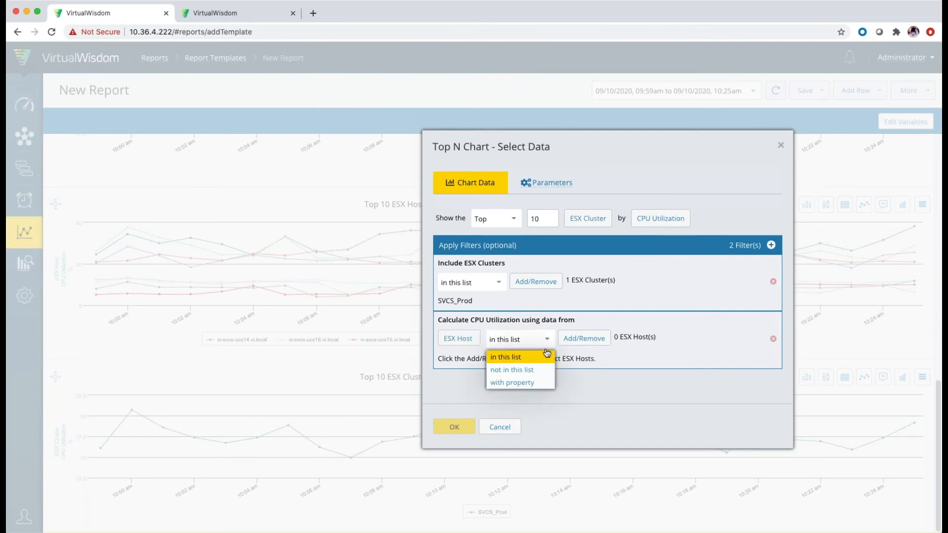
left_click(525, 370)
left_click(584, 338)
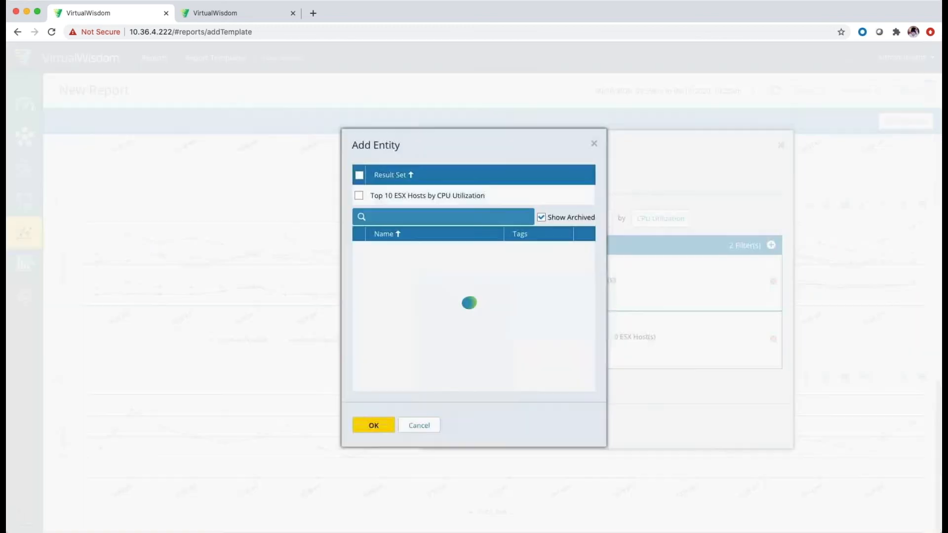
scroll(532, 322, "down", 15)
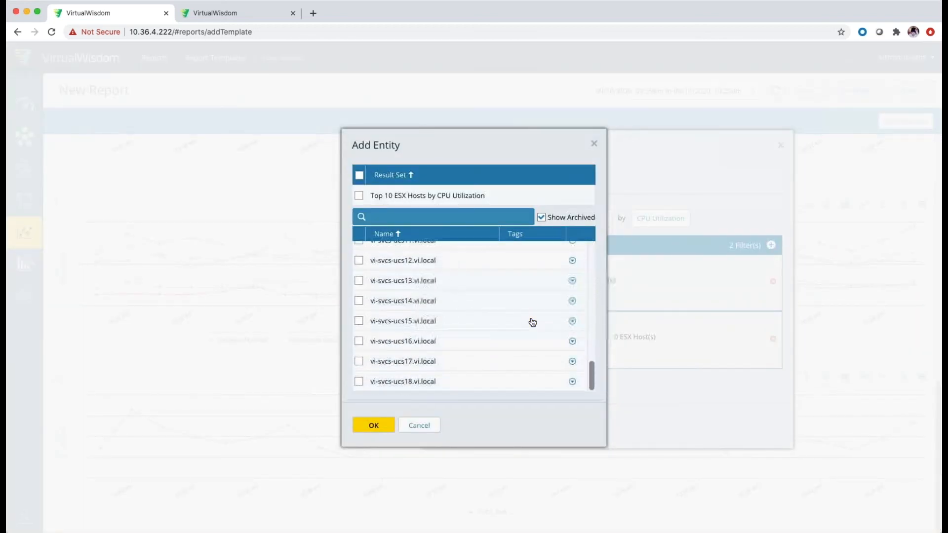
left_click(359, 300)
left_click(359, 341)
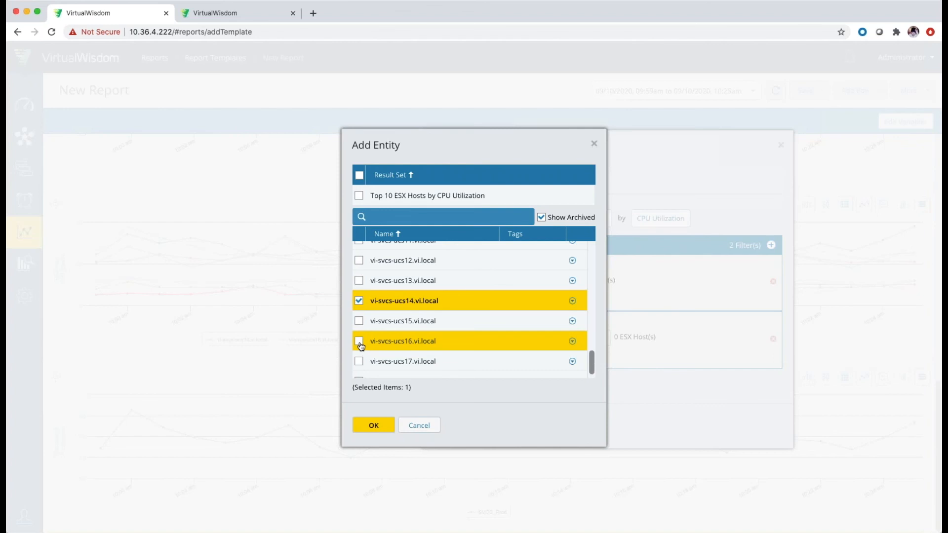
left_click(371, 426)
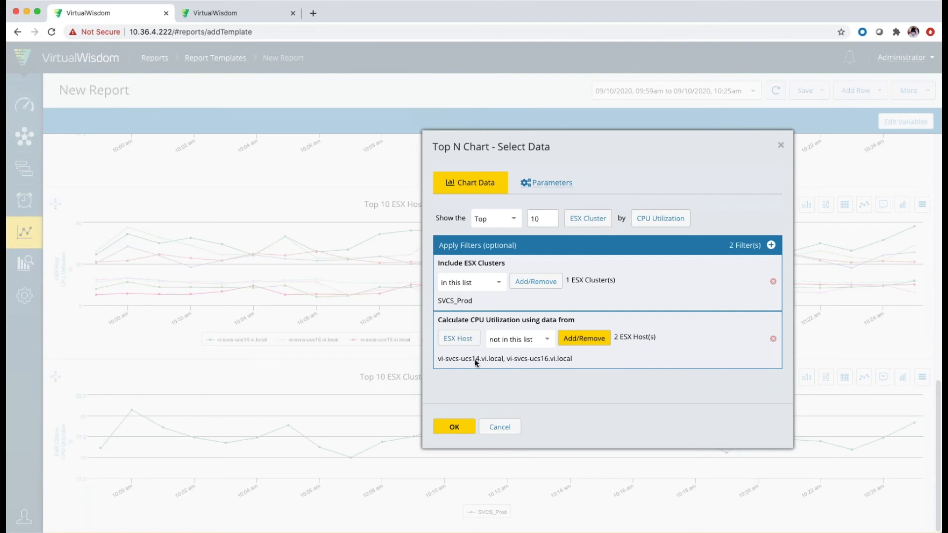
left_click(451, 427)
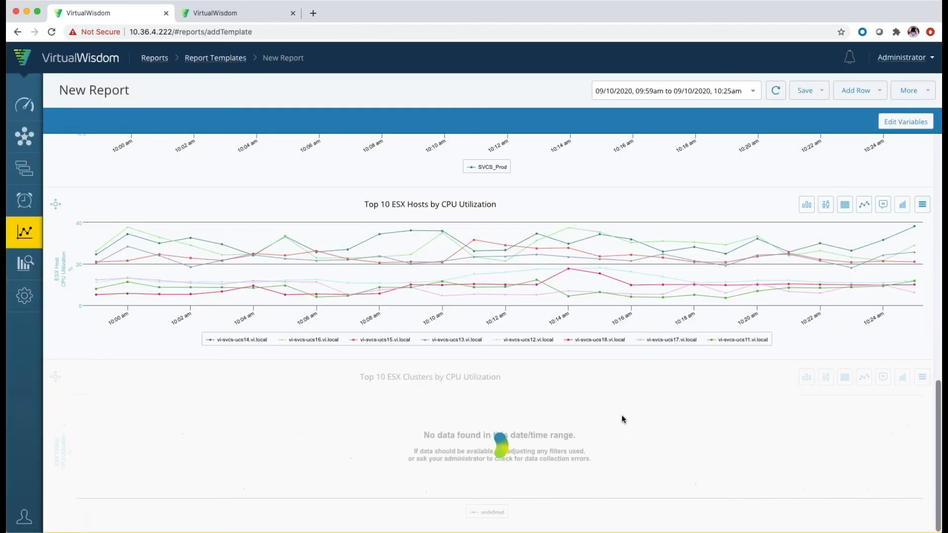
Step: Compare the 10:20 am CPU utilization in the original cluster chart, the filtered cluster chart and the ESX hosts chart
scroll(785, 377, "up", 3)
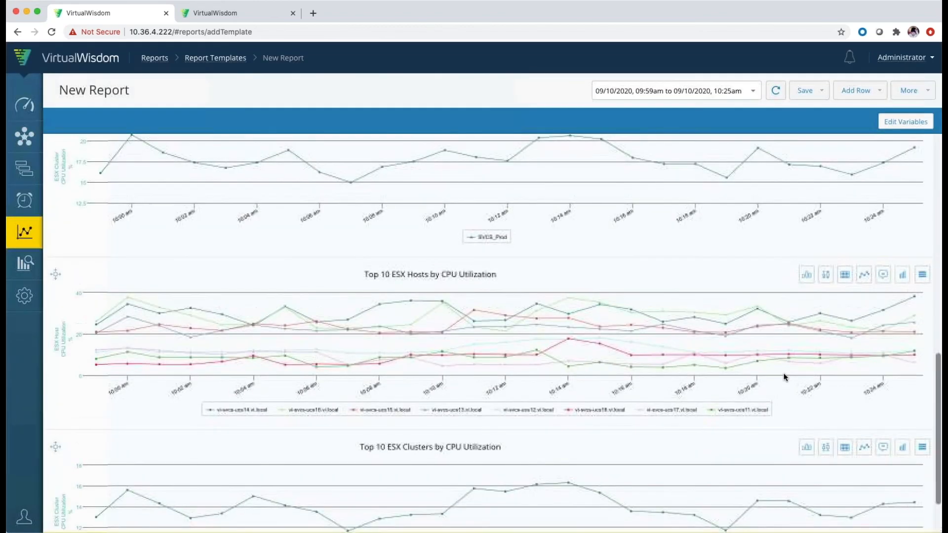
scroll(785, 377, "up", 3)
mouse_move(762, 211)
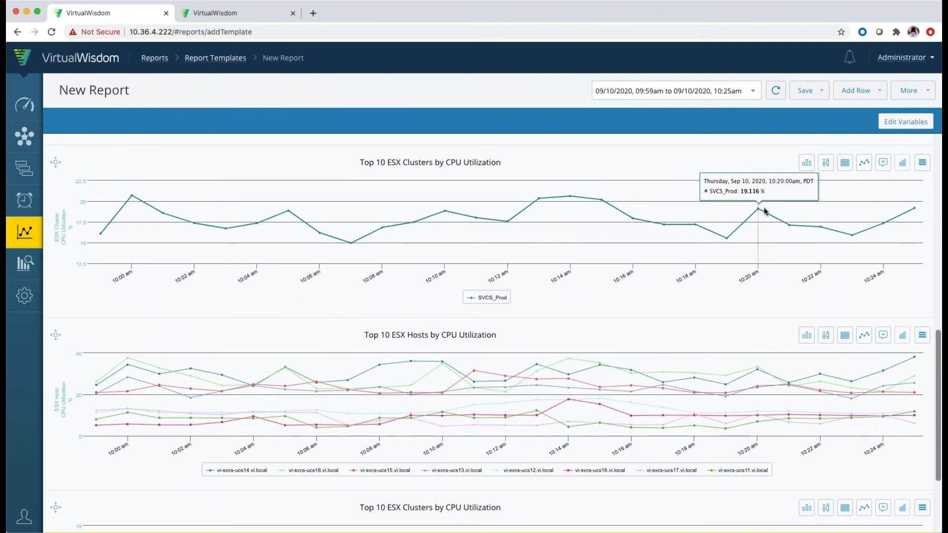
scroll(764, 273, "down", 5)
mouse_move(758, 434)
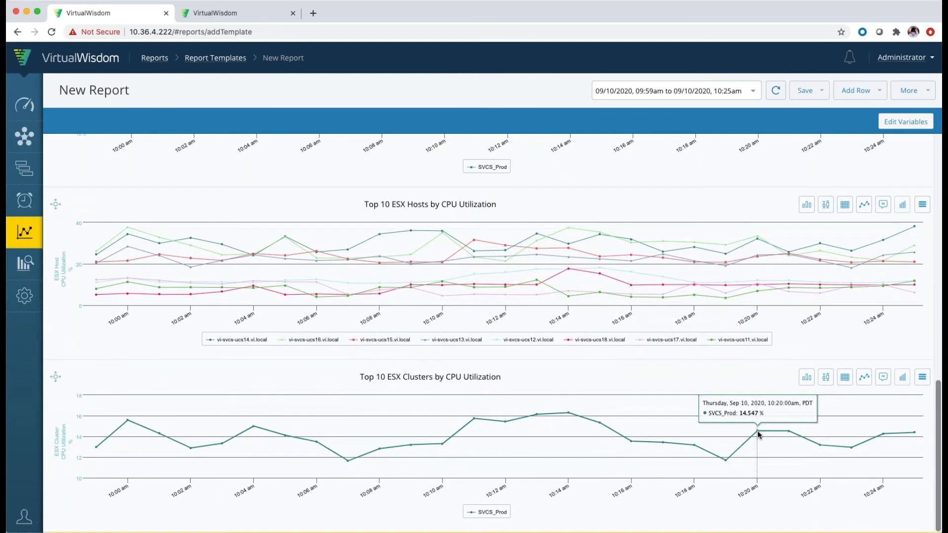
mouse_move(755, 236)
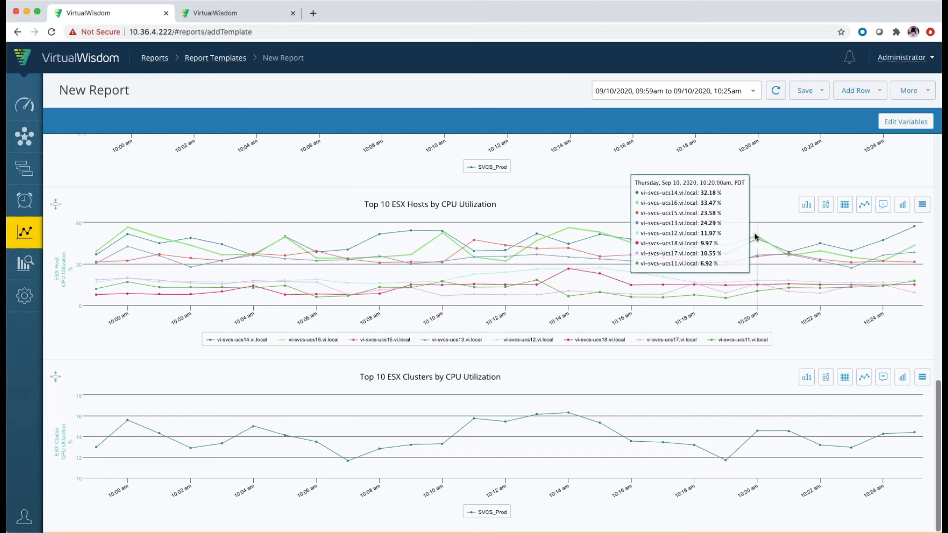
Step: Reopen the filtered cluster chart's data settings and show the filter types that can be added
left_click(902, 377)
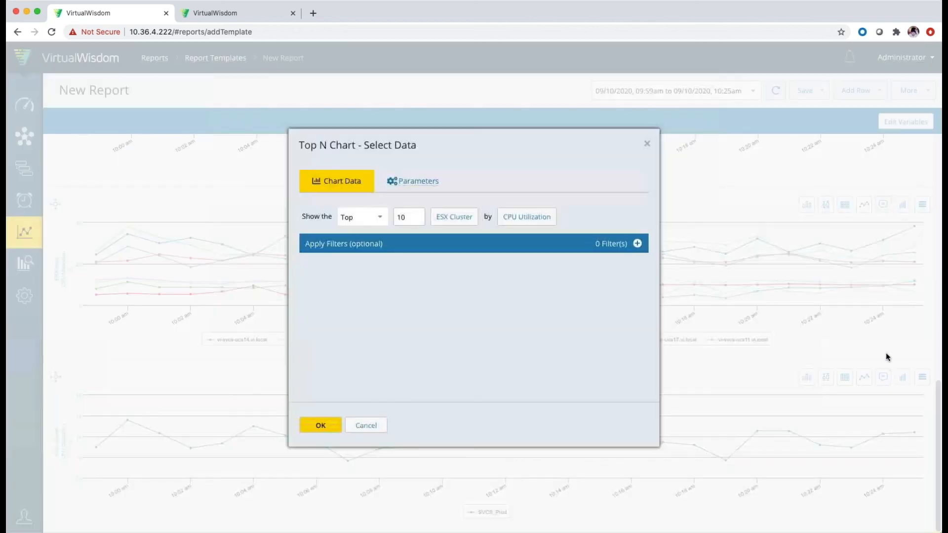
left_click(638, 244)
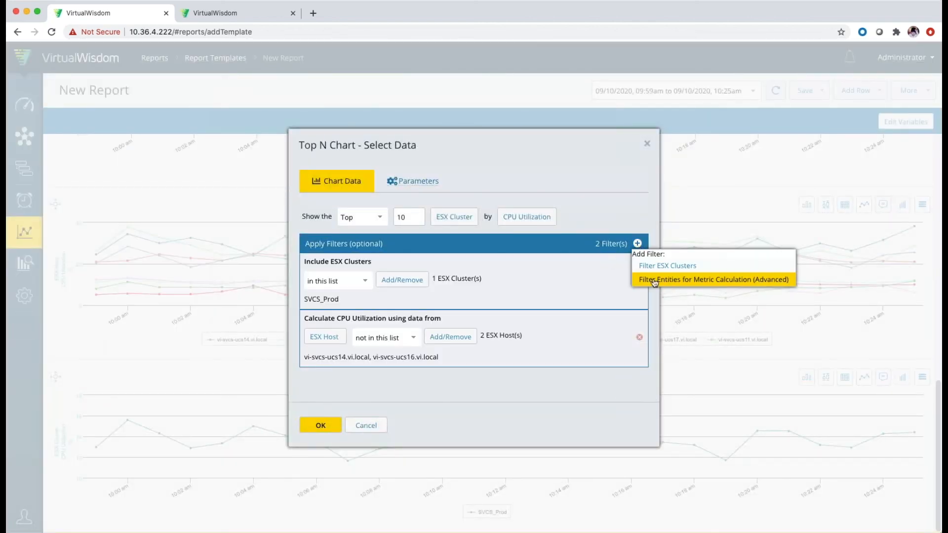